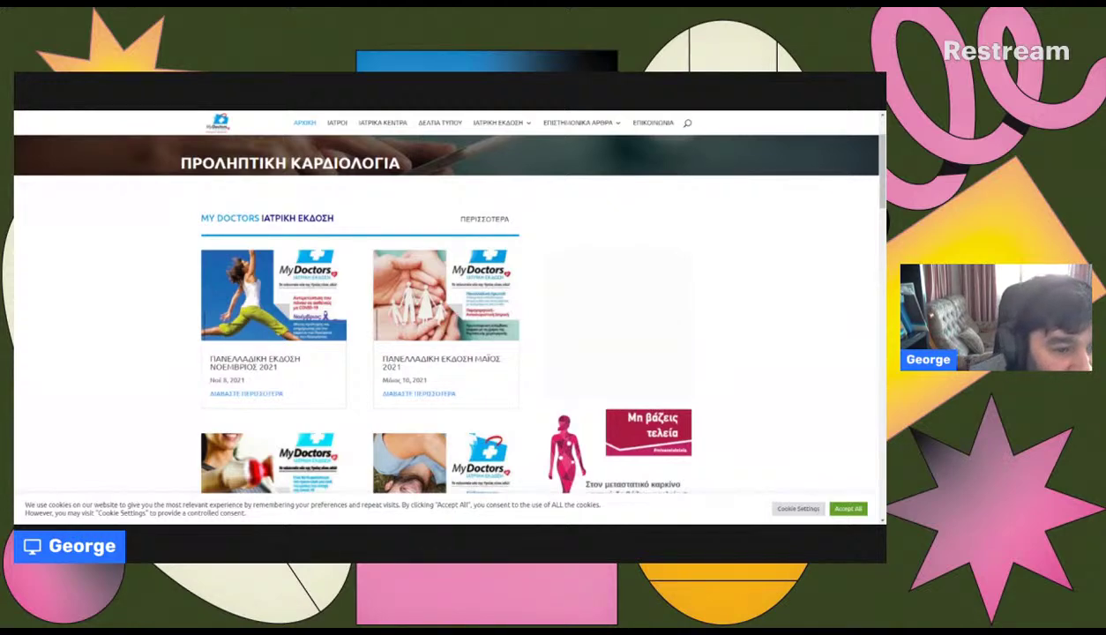
Scroll up on the MyDoctors wp-admin login page with the username filled in
scroll(350, 210, up, 3)
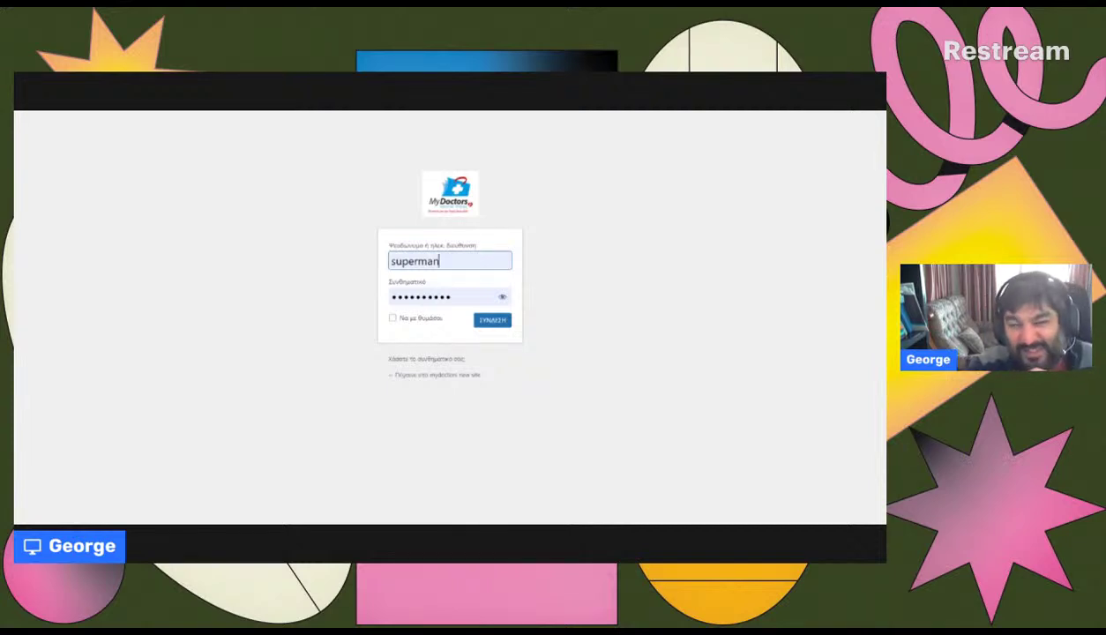
Log in and go from the dashboard to the MyDoctors homepage for visual editing
key(Return)
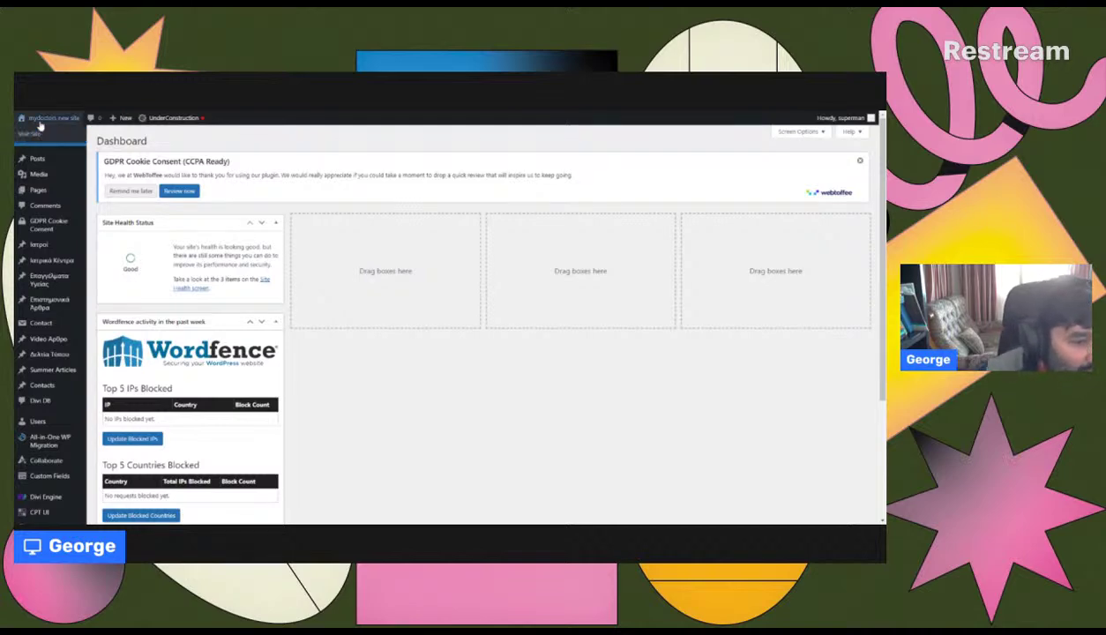
mouse_move(51, 118)
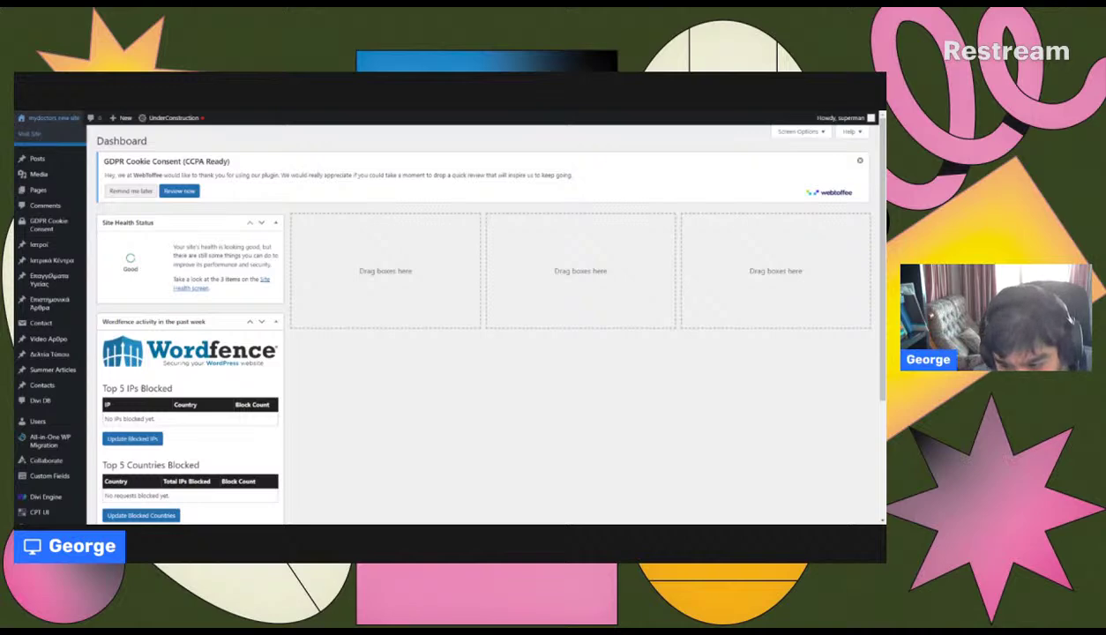
click(30, 133)
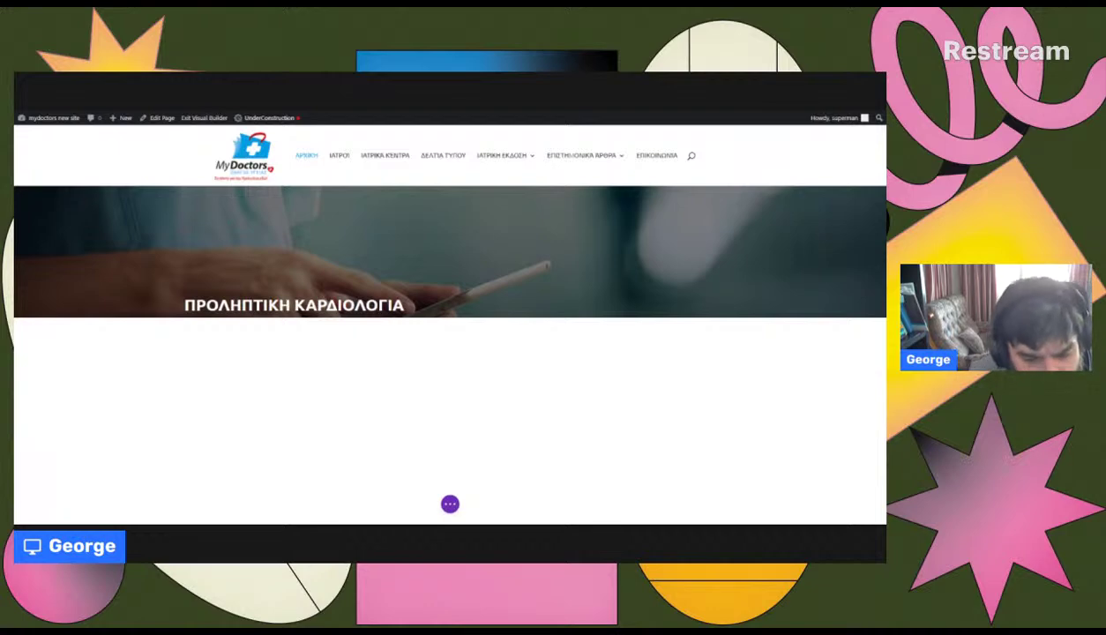
scroll(432, 497, down, 2)
scroll(432, 496, down, 1)
scroll(432, 497, down, 3)
scroll(432, 497, down, 1)
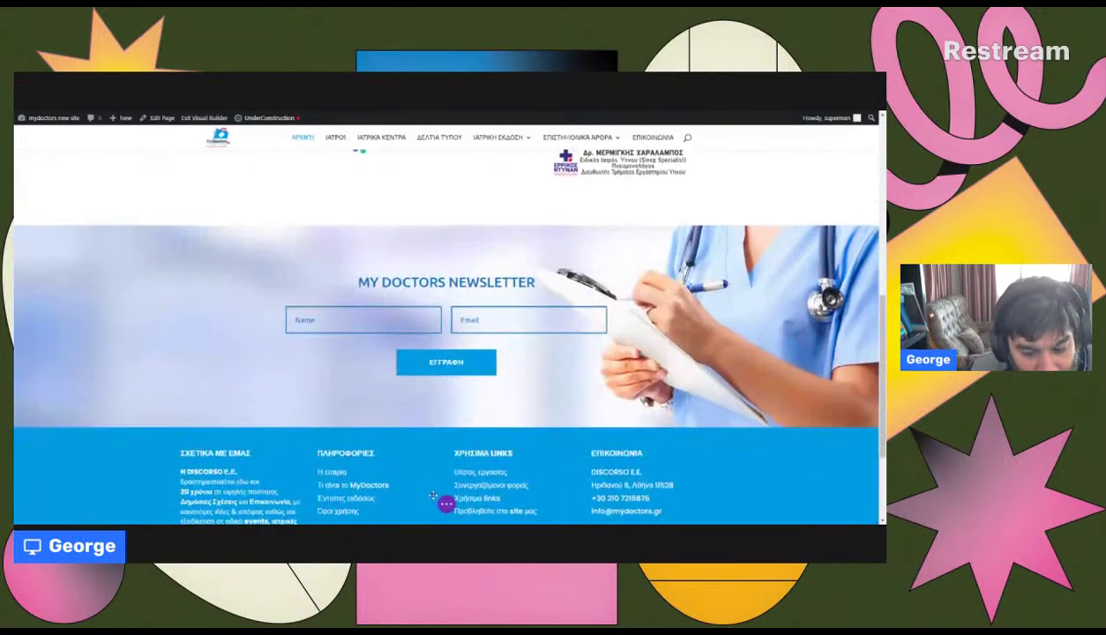
scroll(438, 498, down, 3)
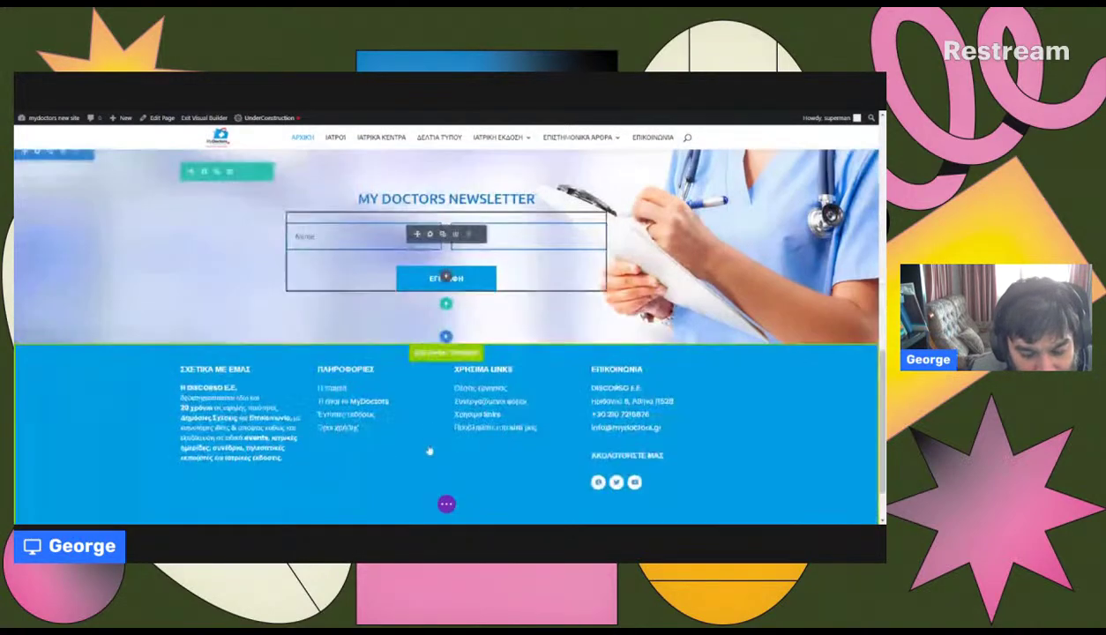
click(436, 335)
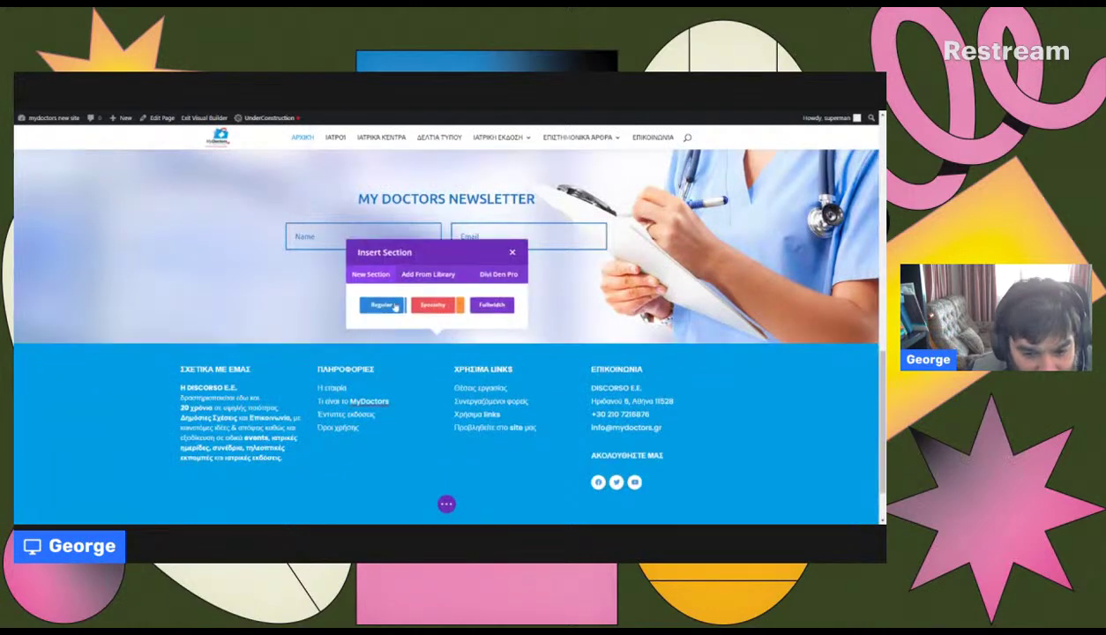
click(381, 305)
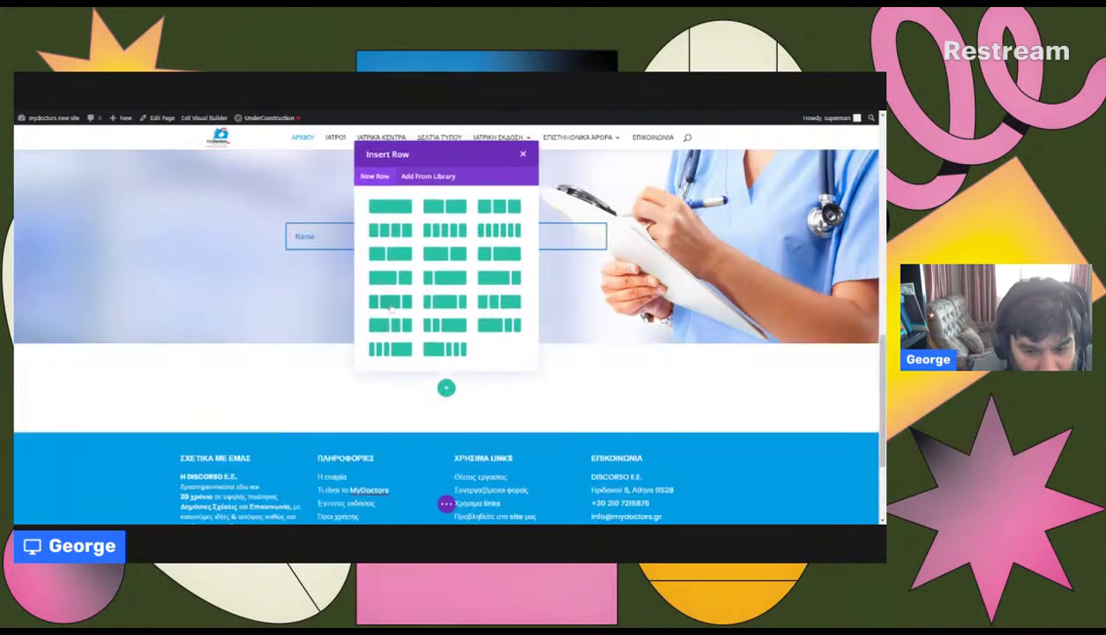
click(389, 203)
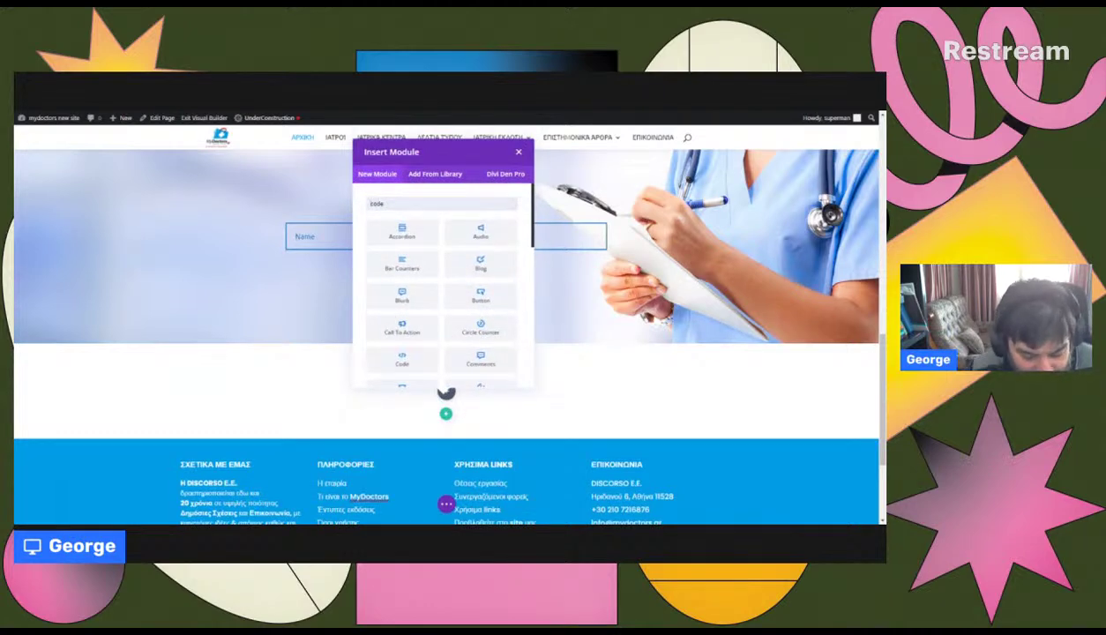
text(im)
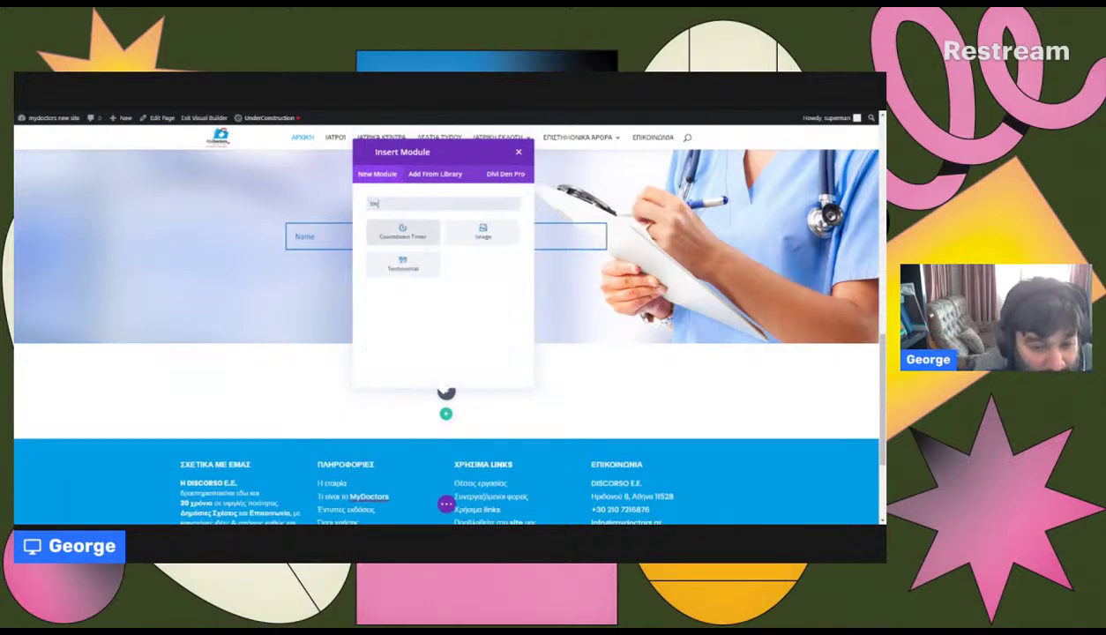
key(BackSpace)
key(BackSpace)
text(text)
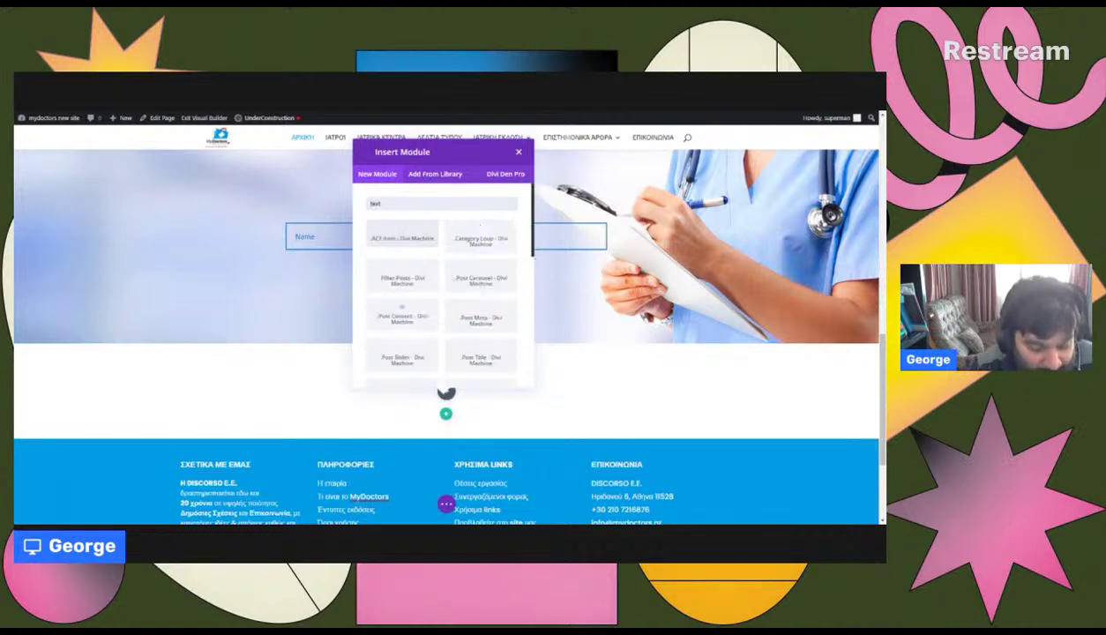
text(eks)
key(BackSpace)
key(BackSpace)
key(BackSpace)
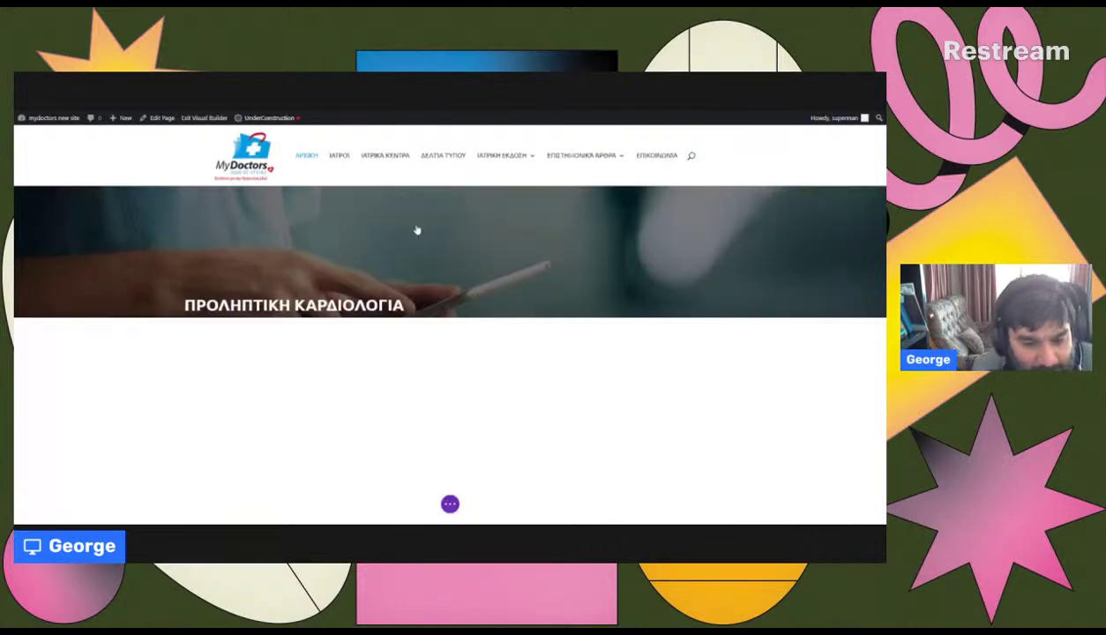
In the right-column banner image module's settings, re-pick the skincare banner from the media library
scroll(427, 278, down, 5)
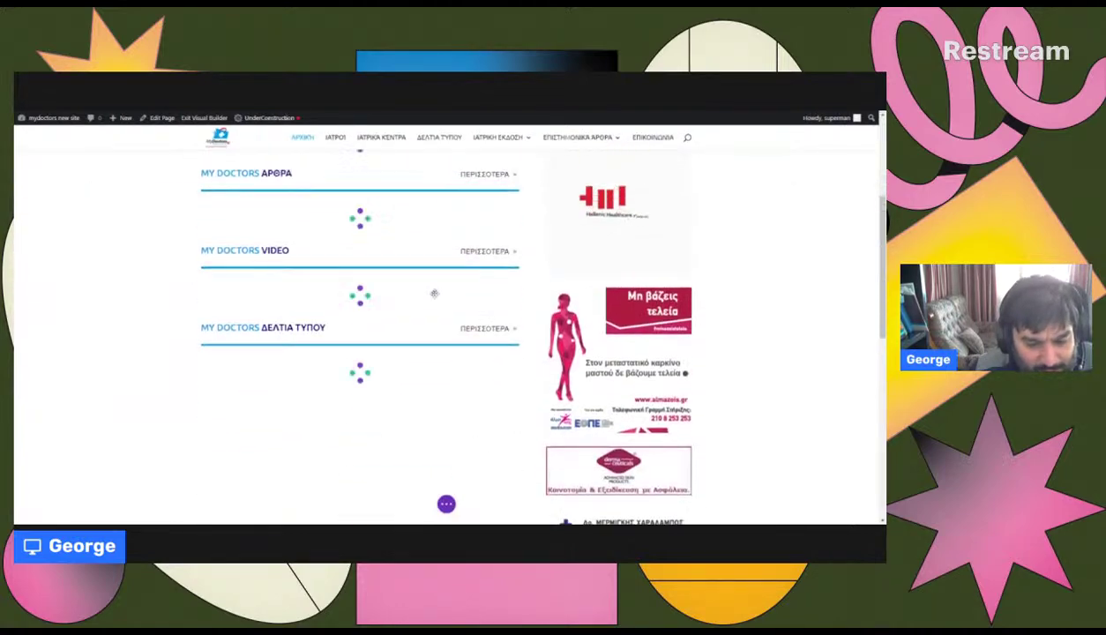
scroll(431, 289, down, 5)
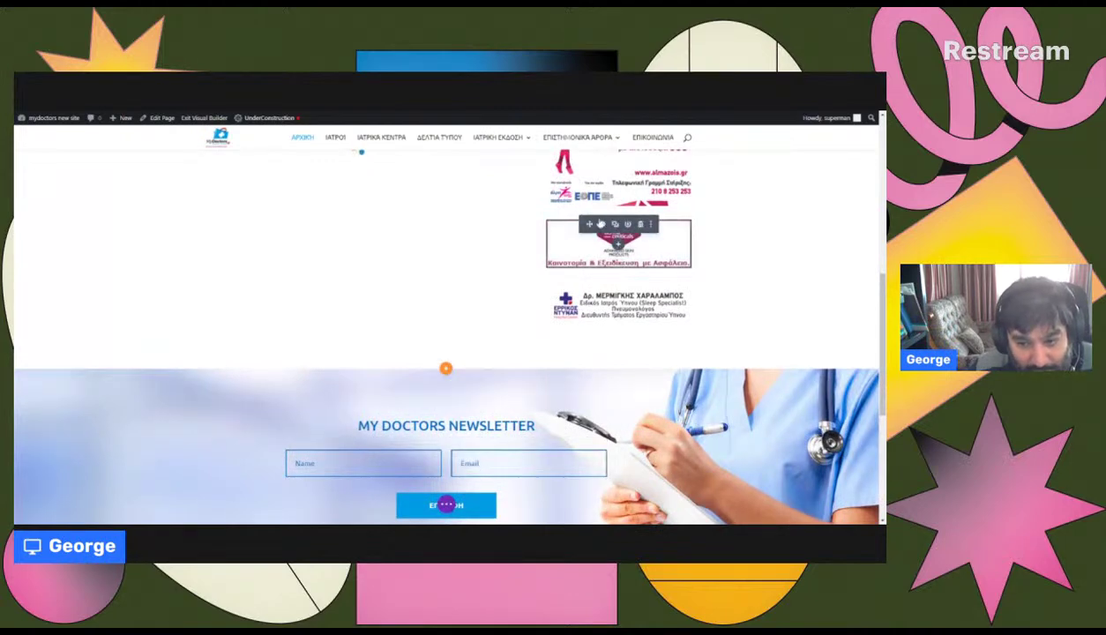
click(602, 224)
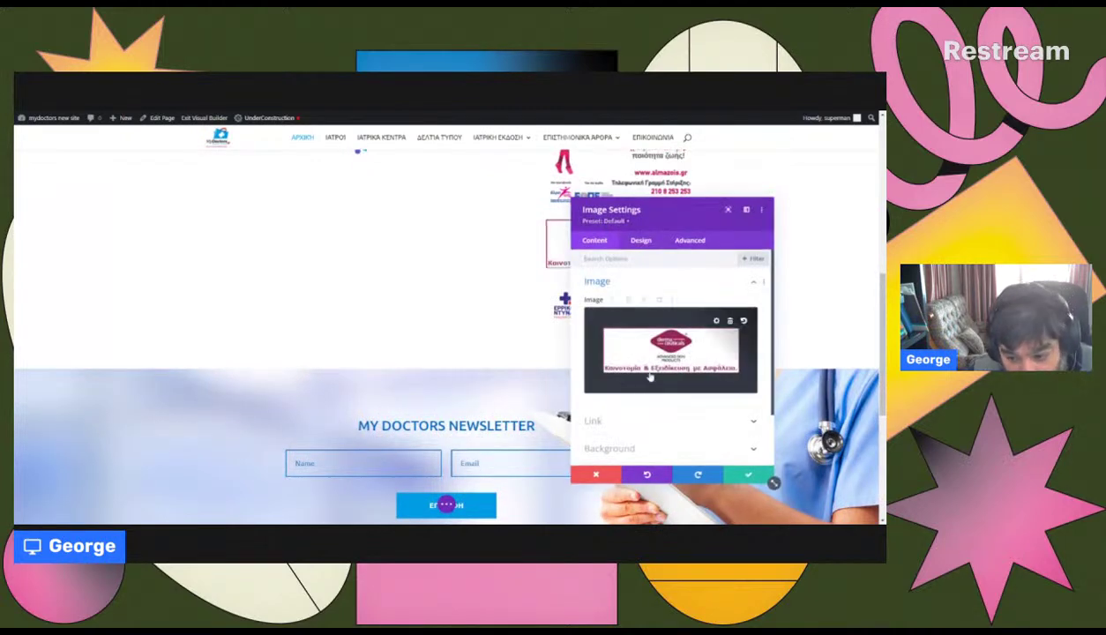
mouse_move(670, 350)
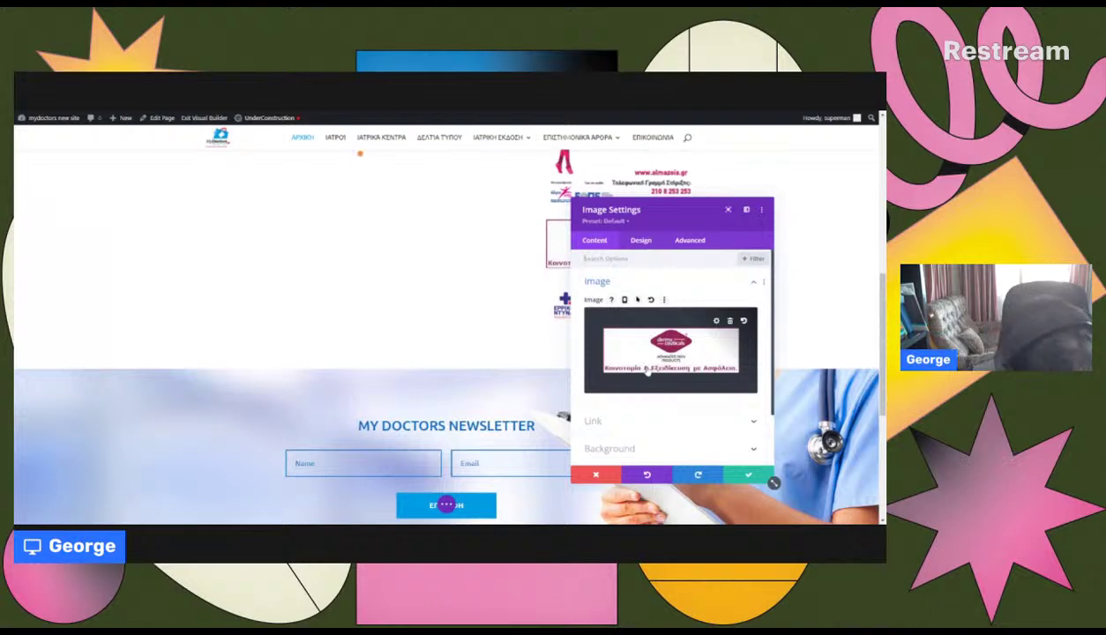
click(646, 371)
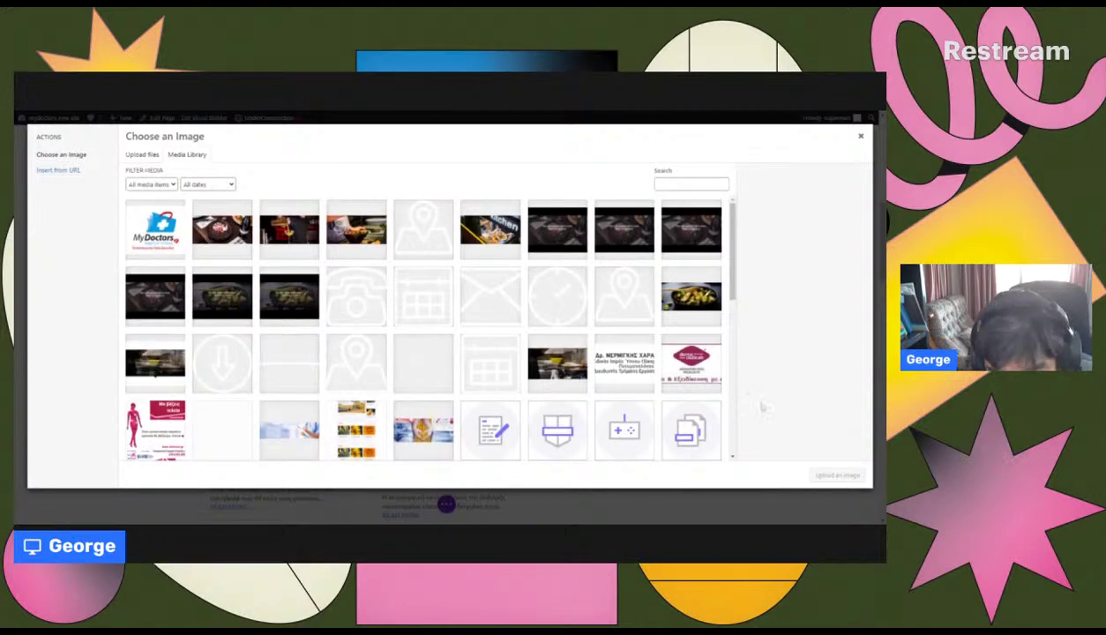
click(719, 385)
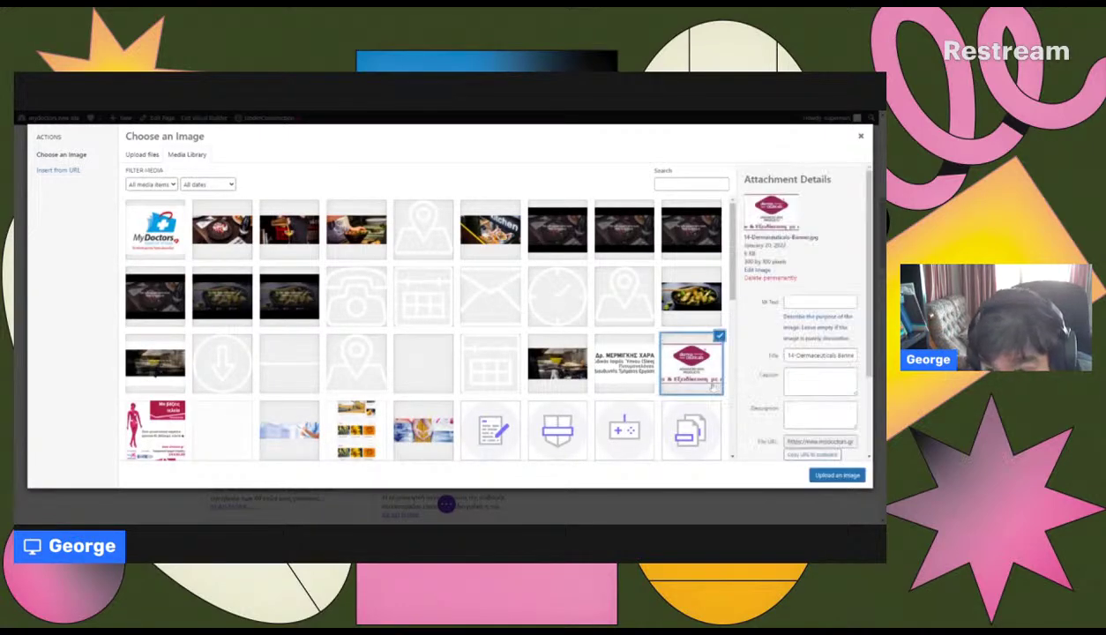
click(837, 475)
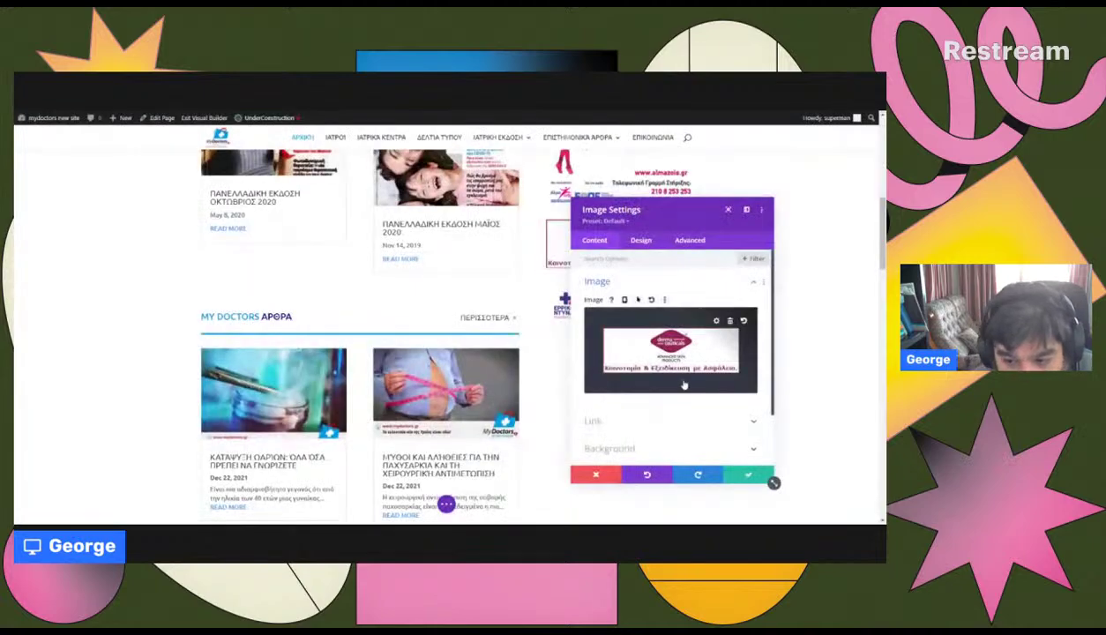
Finish the banner image edit and scroll down to below the newsletter section
click(757, 472)
scroll(439, 426, down, 3)
scroll(439, 427, down, 2)
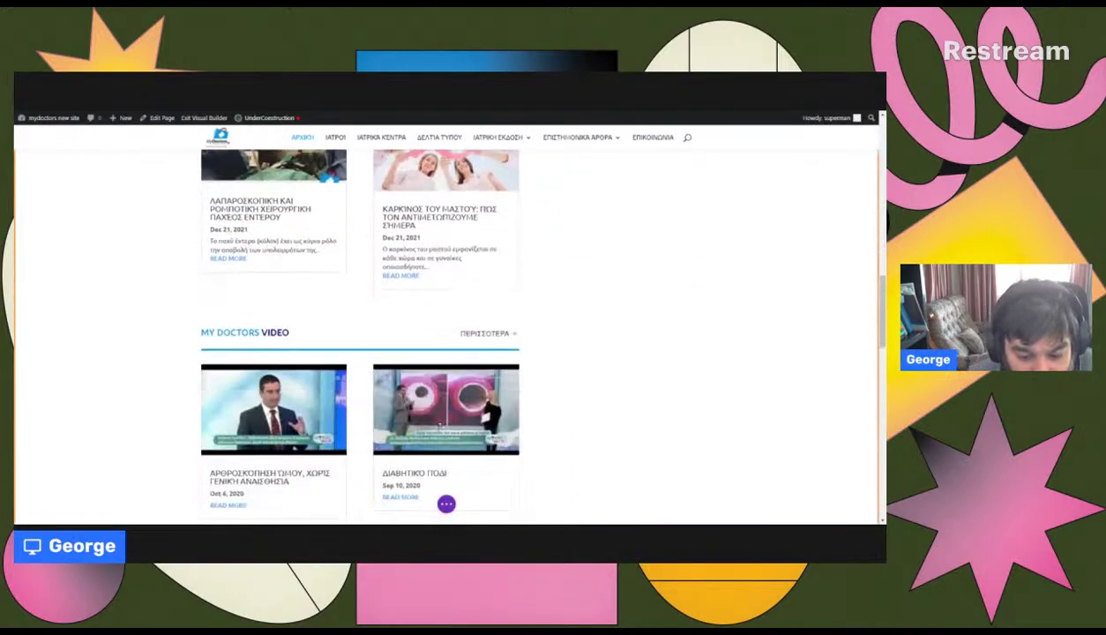
scroll(439, 427, down, 1)
scroll(439, 427, down, 3)
scroll(439, 427, down, 3)
scroll(440, 427, down, 2)
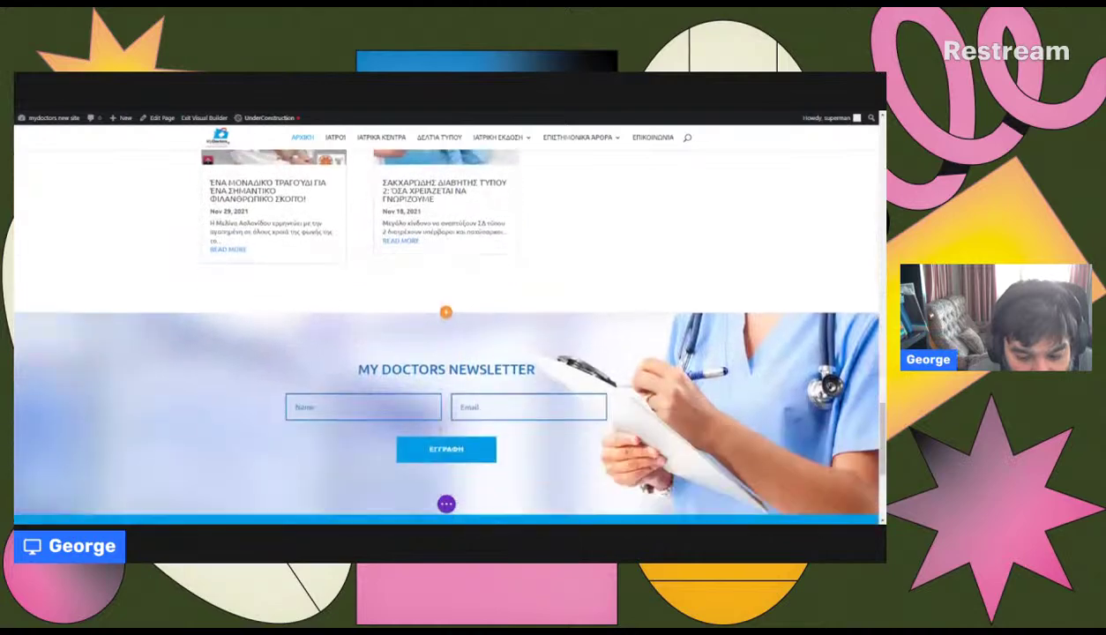
scroll(435, 324, up, 1)
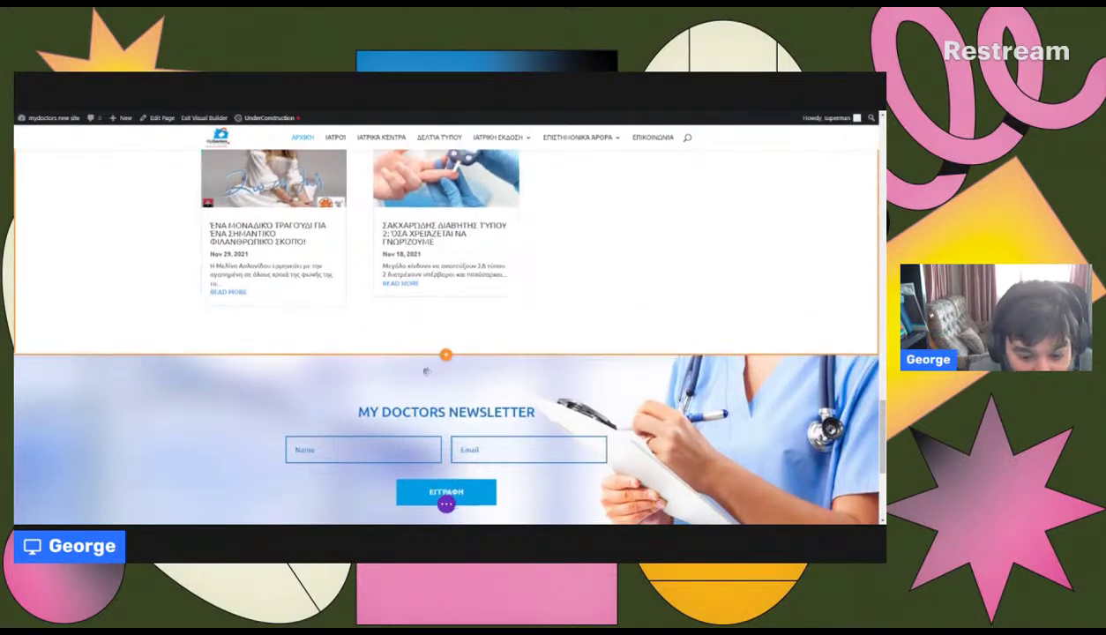
scroll(378, 322, down, 4)
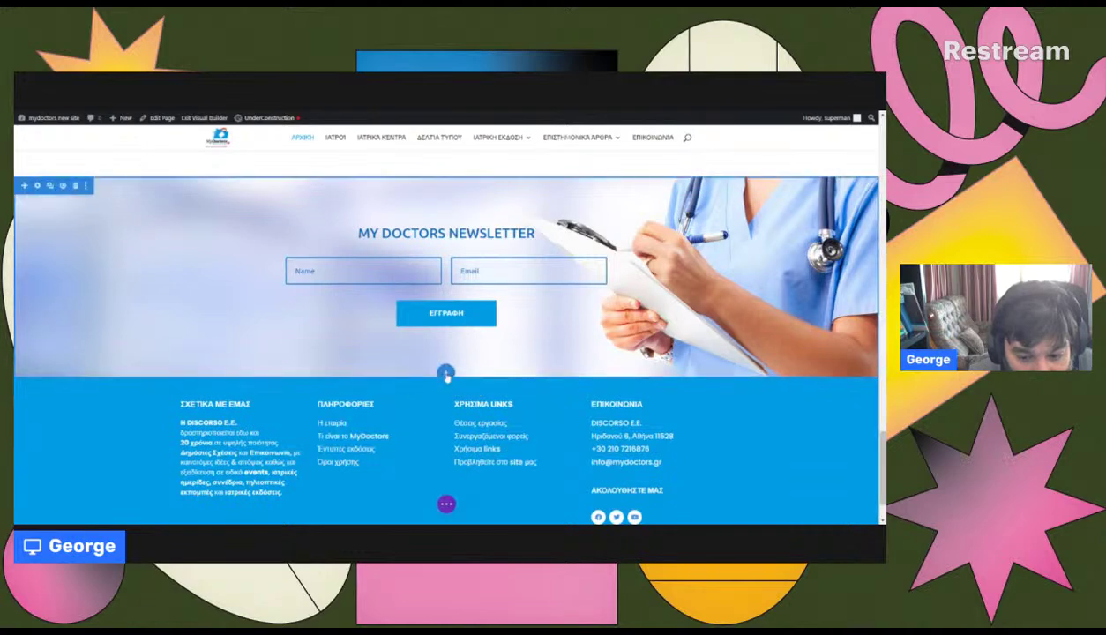
scroll(445, 374, up, 4)
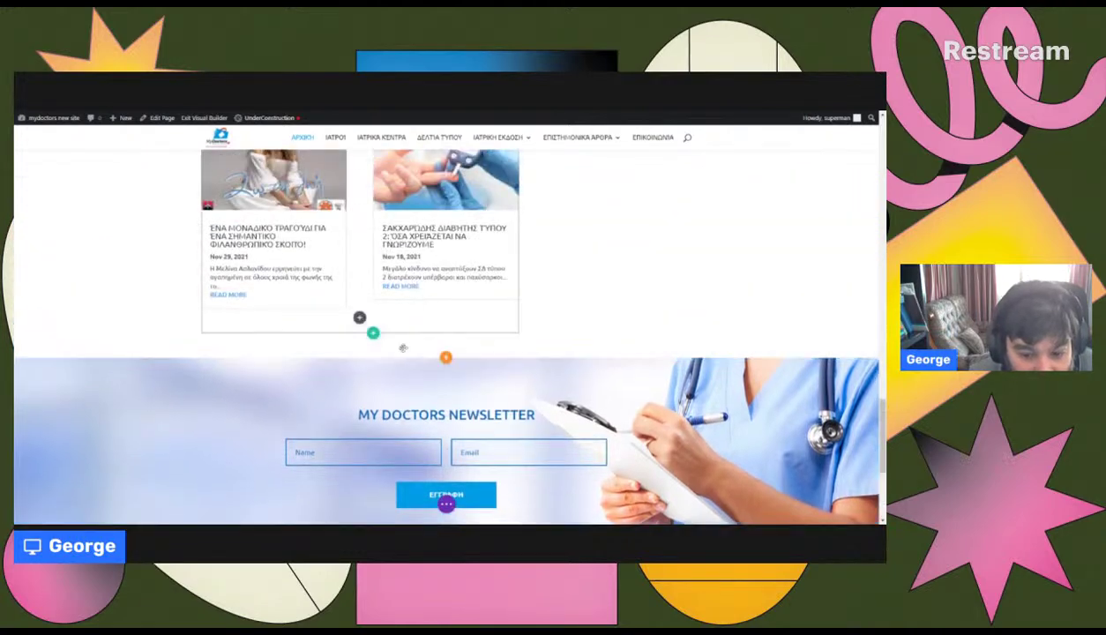
scroll(416, 357, down, 5)
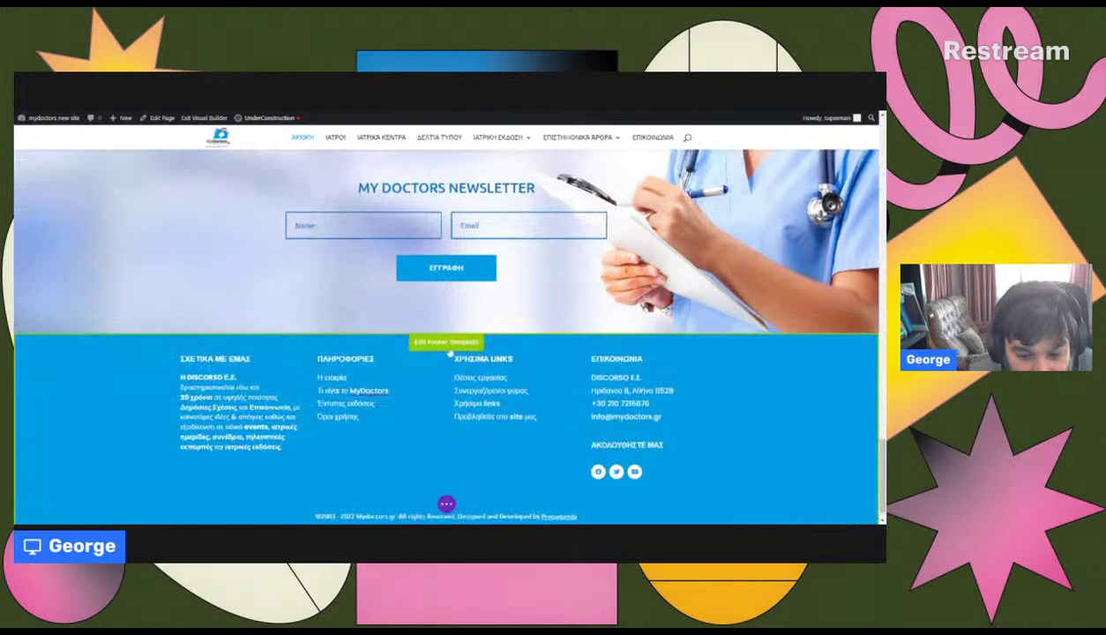
Add a regular one-column section with a Text module and delete its placeholder text
click(444, 324)
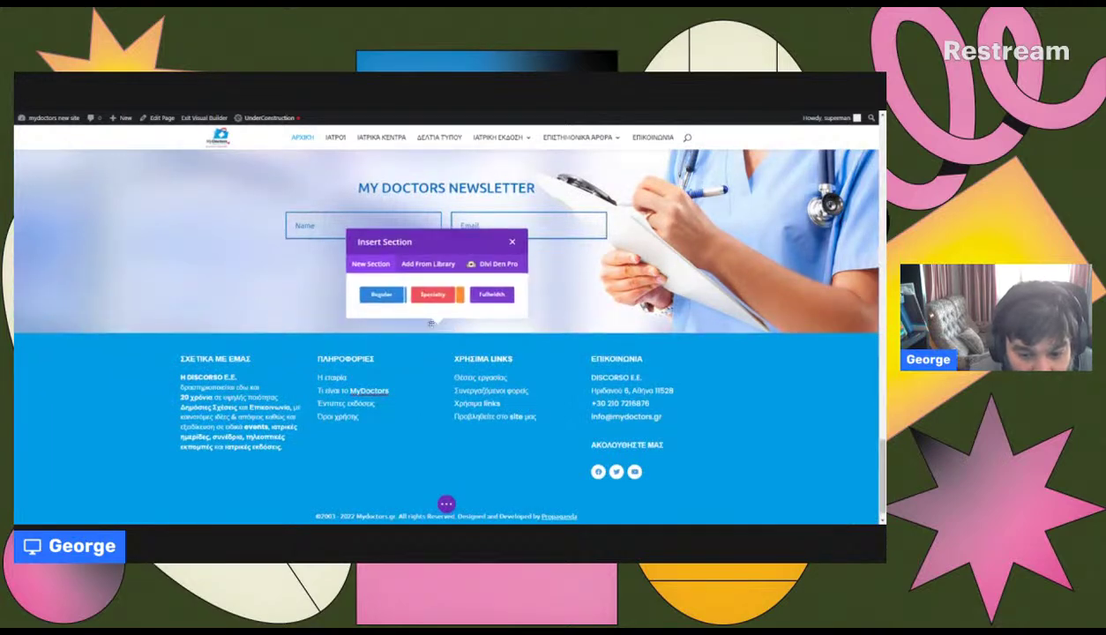
click(381, 295)
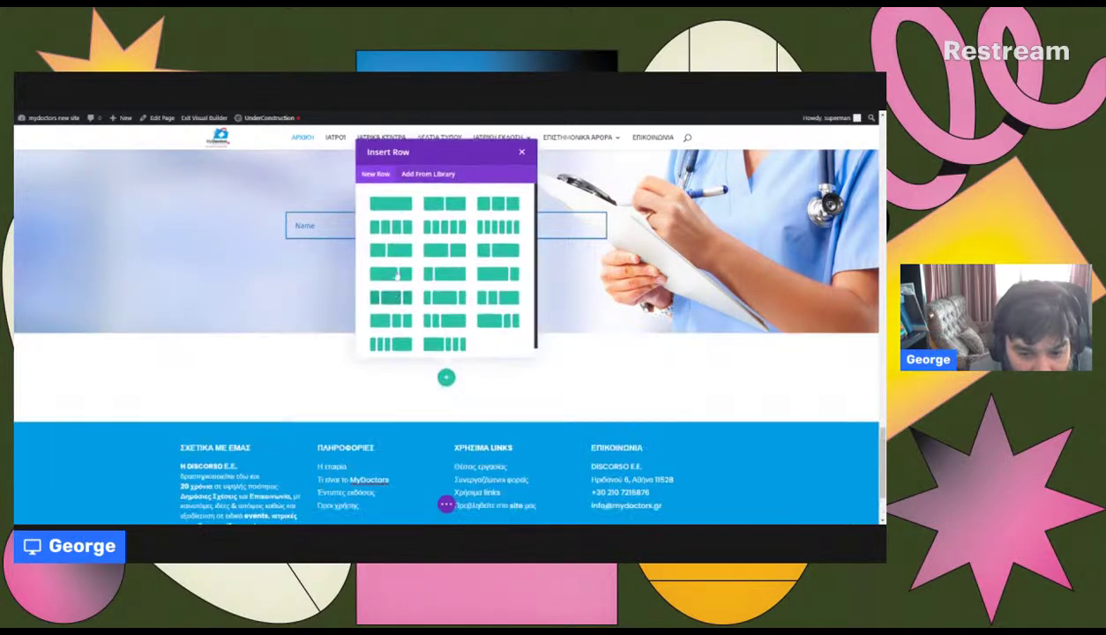
click(392, 205)
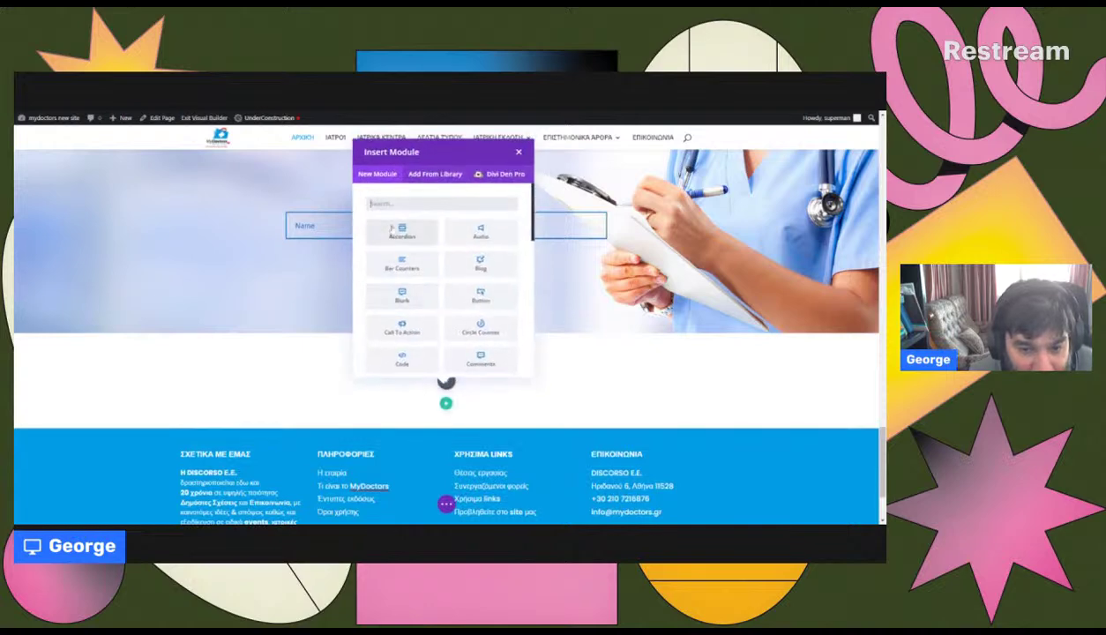
text(text)
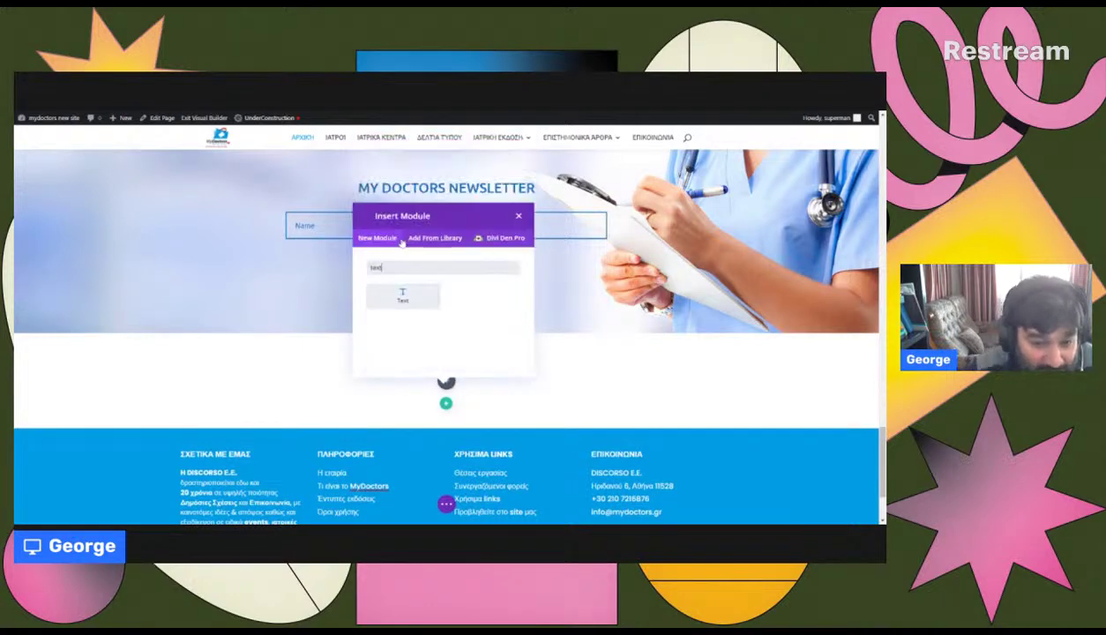
click(402, 293)
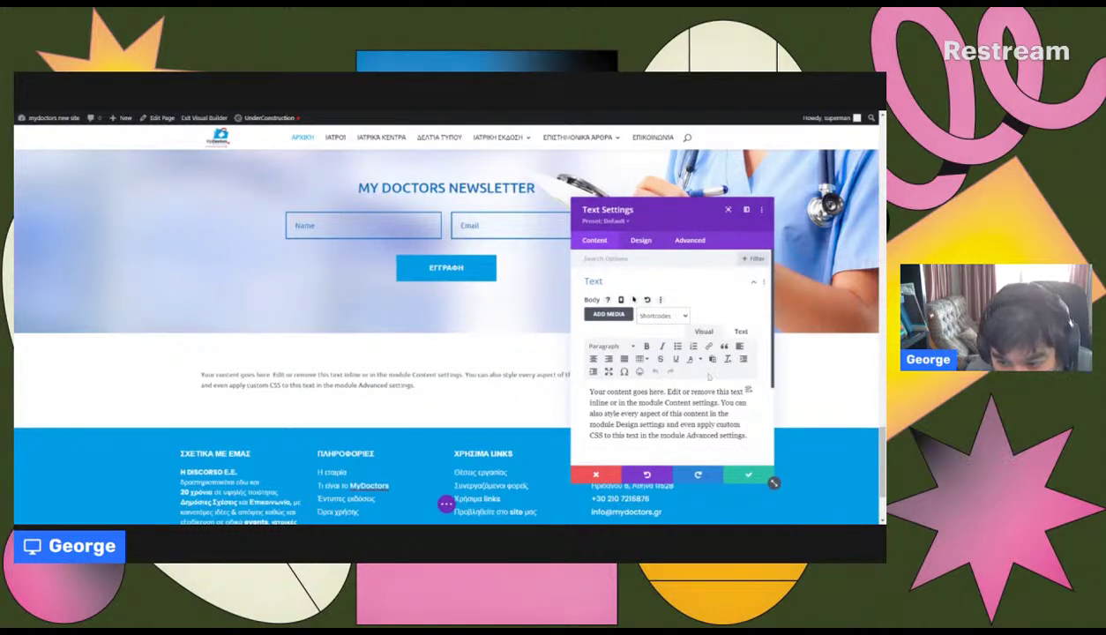
key(ctrl+a)
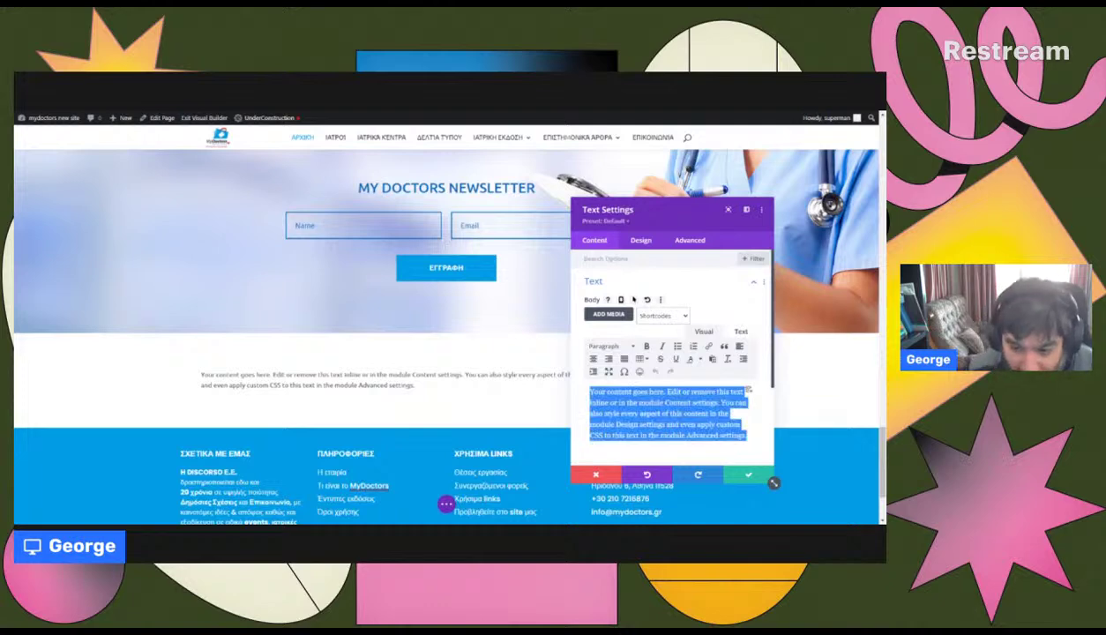
key(BackSpace)
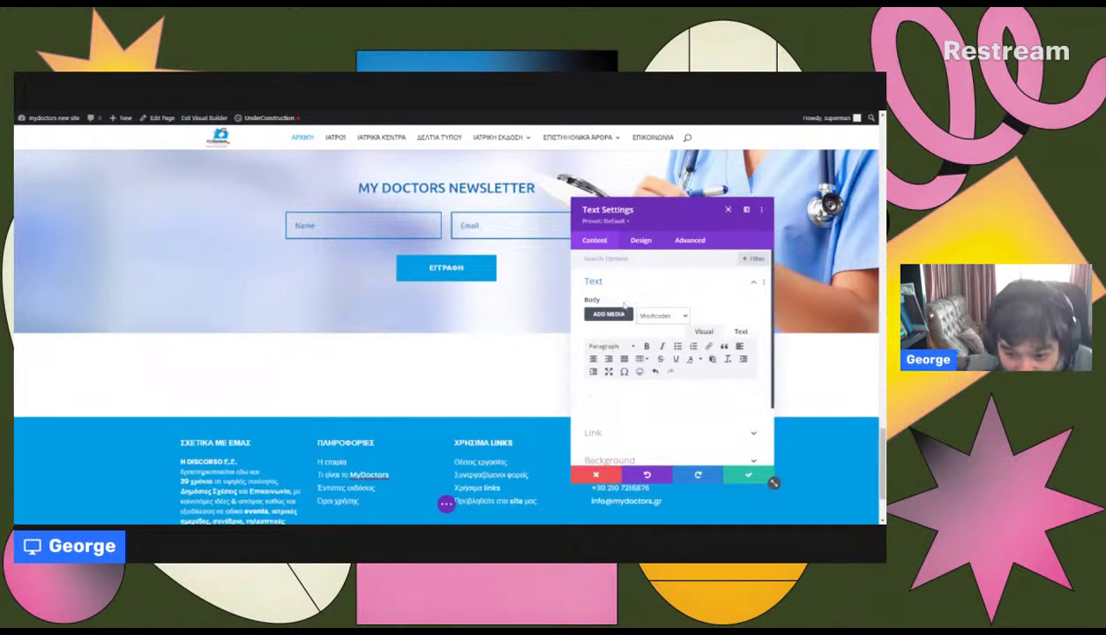
Search the text module's media library for 'gif' and select the pink awareness poster
click(610, 314)
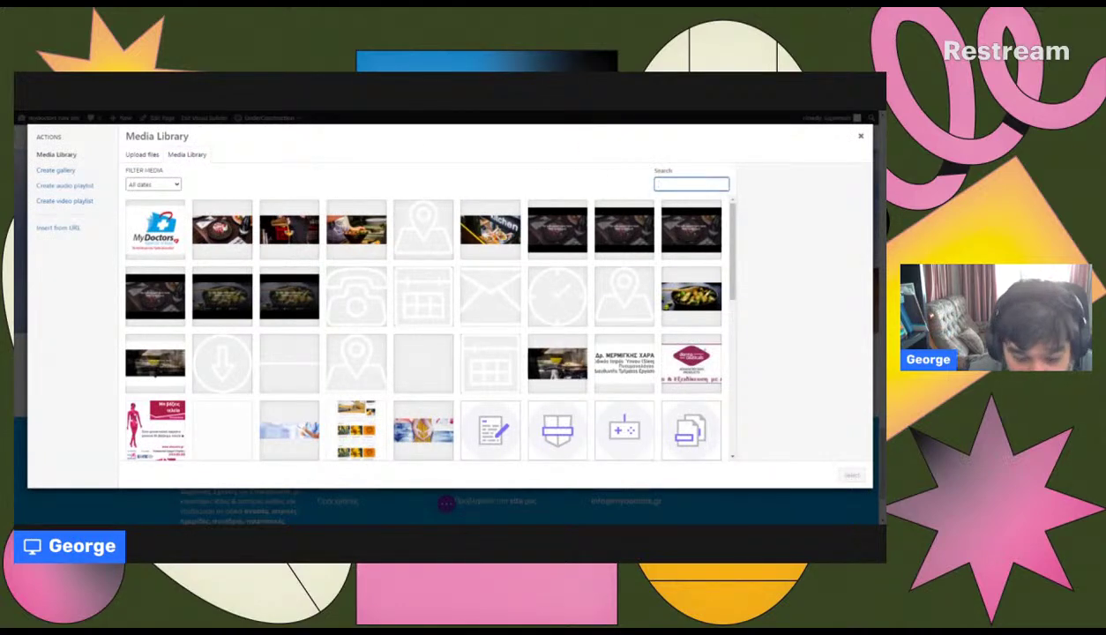
click(161, 254)
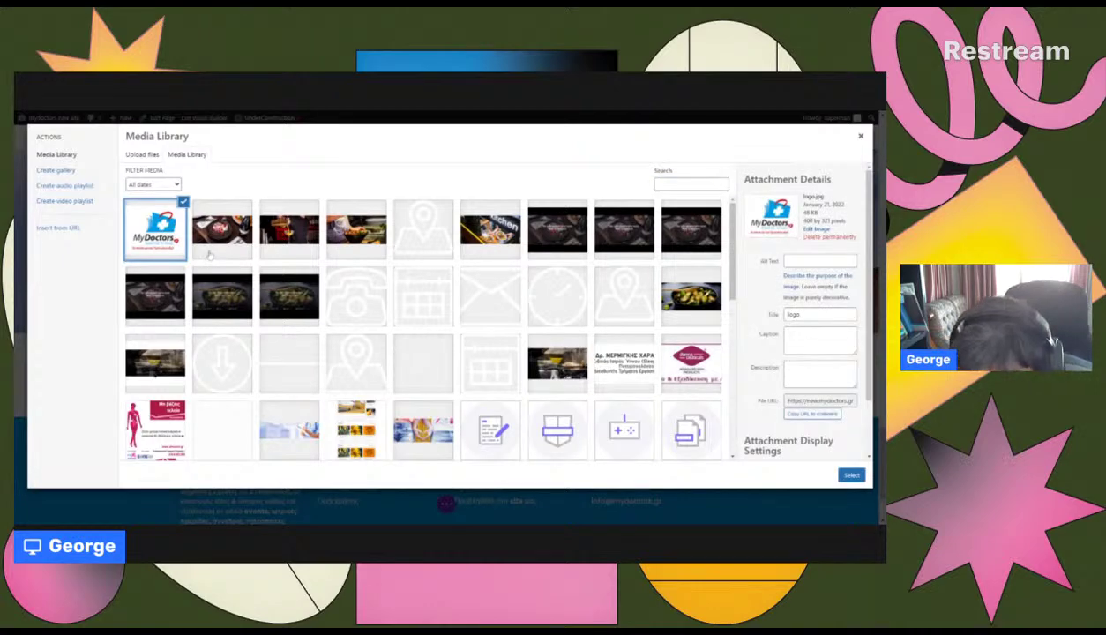
click(208, 254)
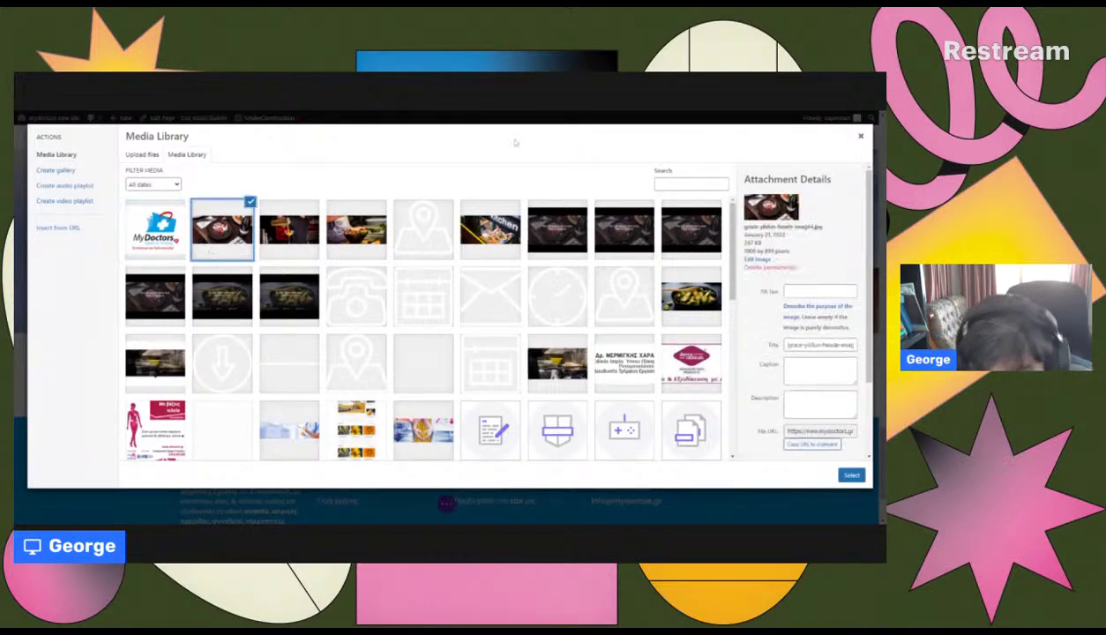
click(692, 184)
text(gif)
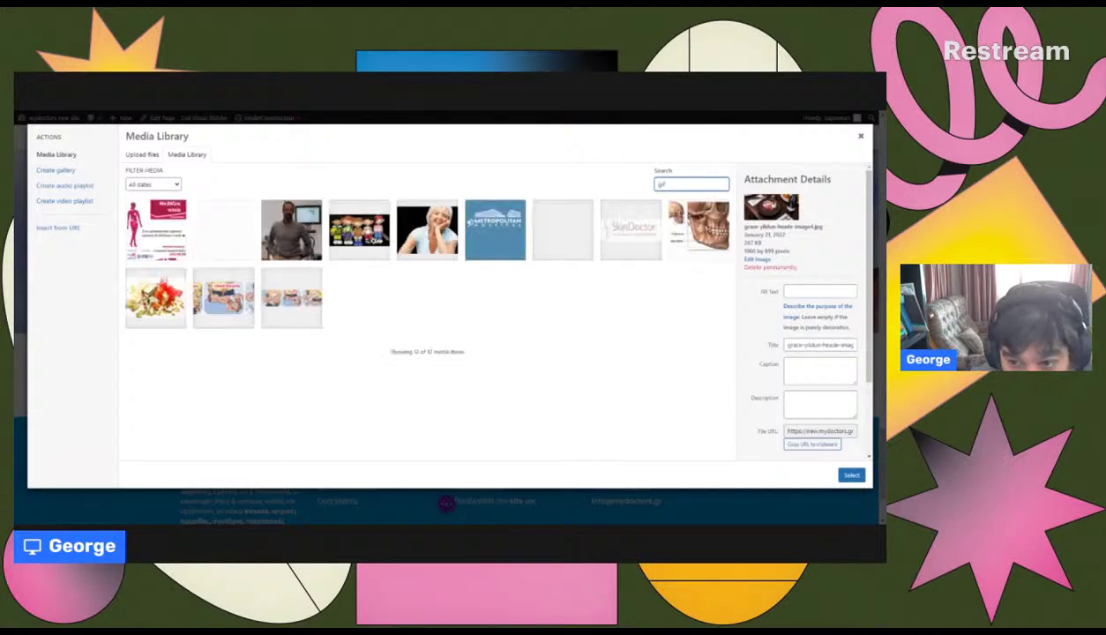
click(180, 252)
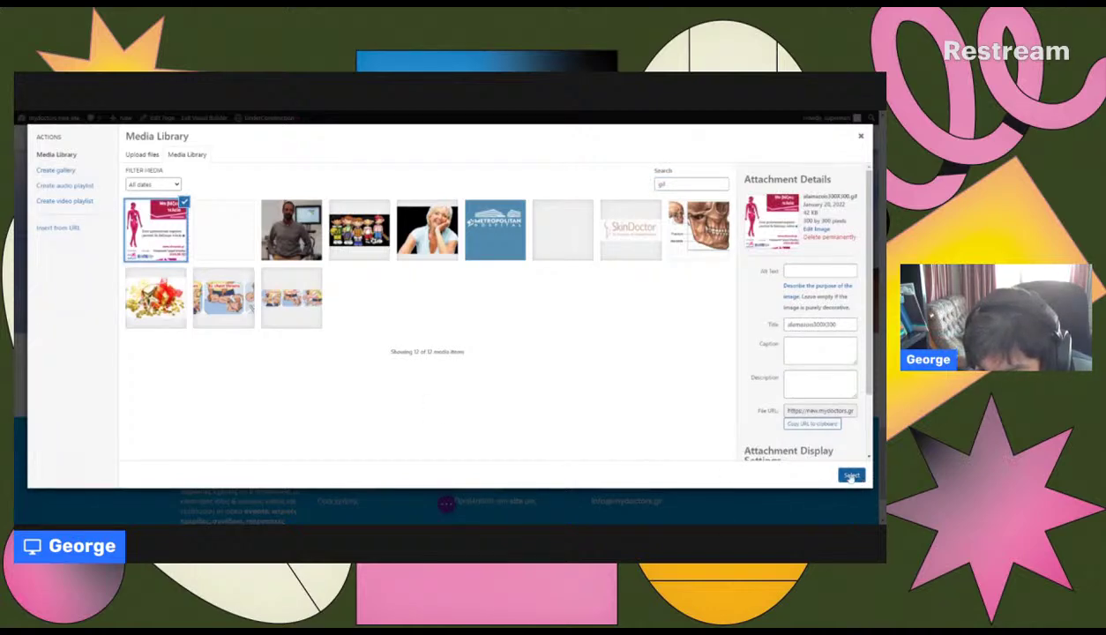
Insert the pink poster GIF into the text module and inspect its HTML
click(851, 476)
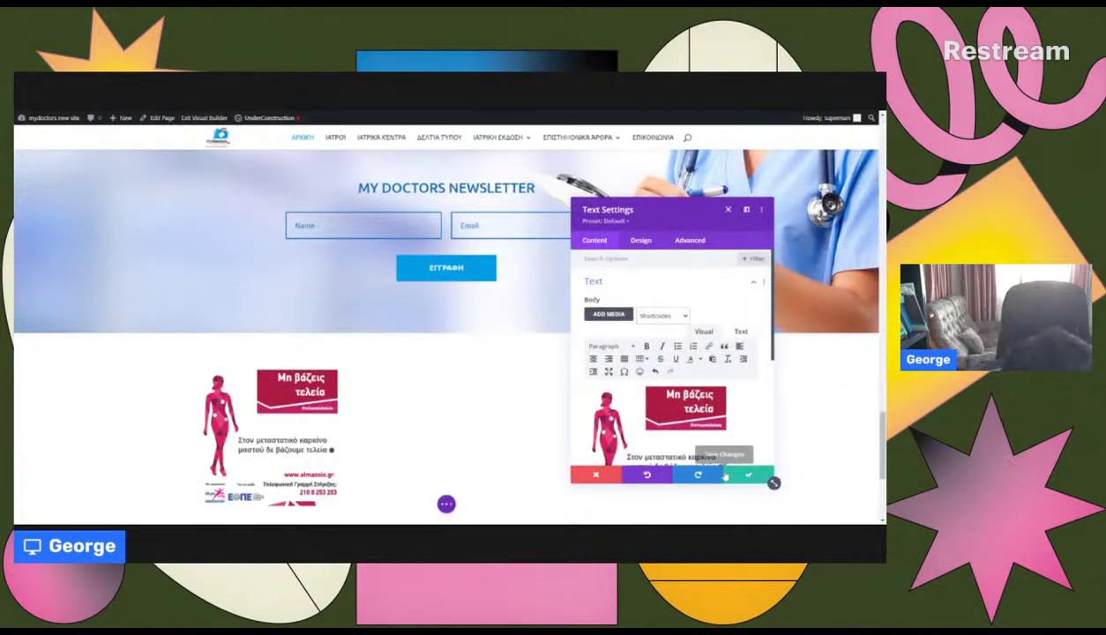
mouse_move(593, 288)
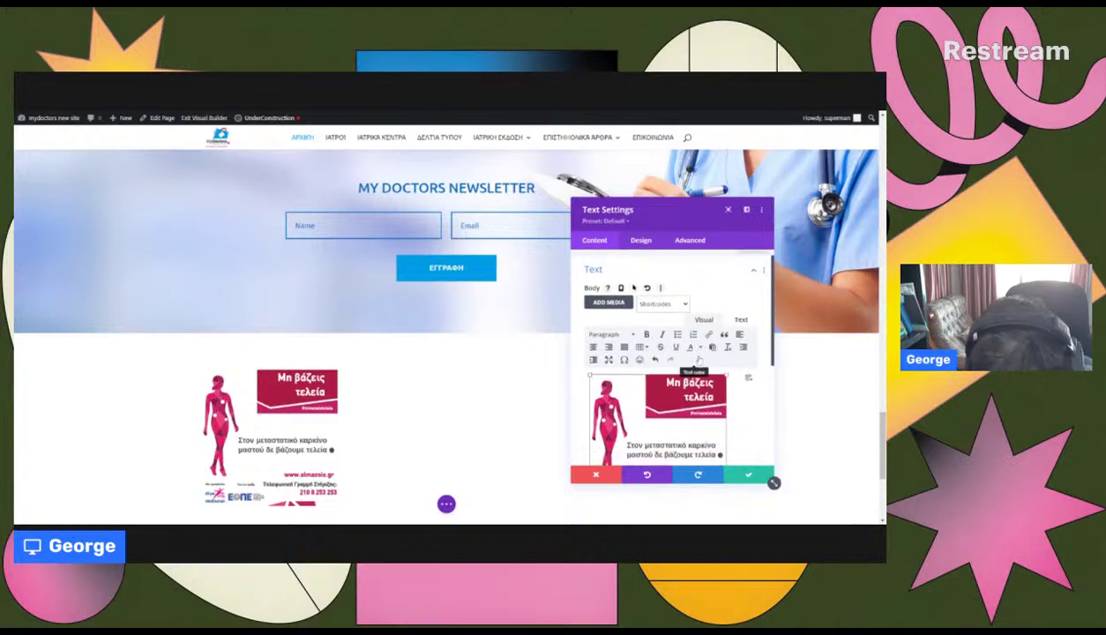
scroll(633, 300, down, 2)
scroll(633, 300, up, 2)
scroll(633, 300, down, 1)
scroll(634, 254, up, 2)
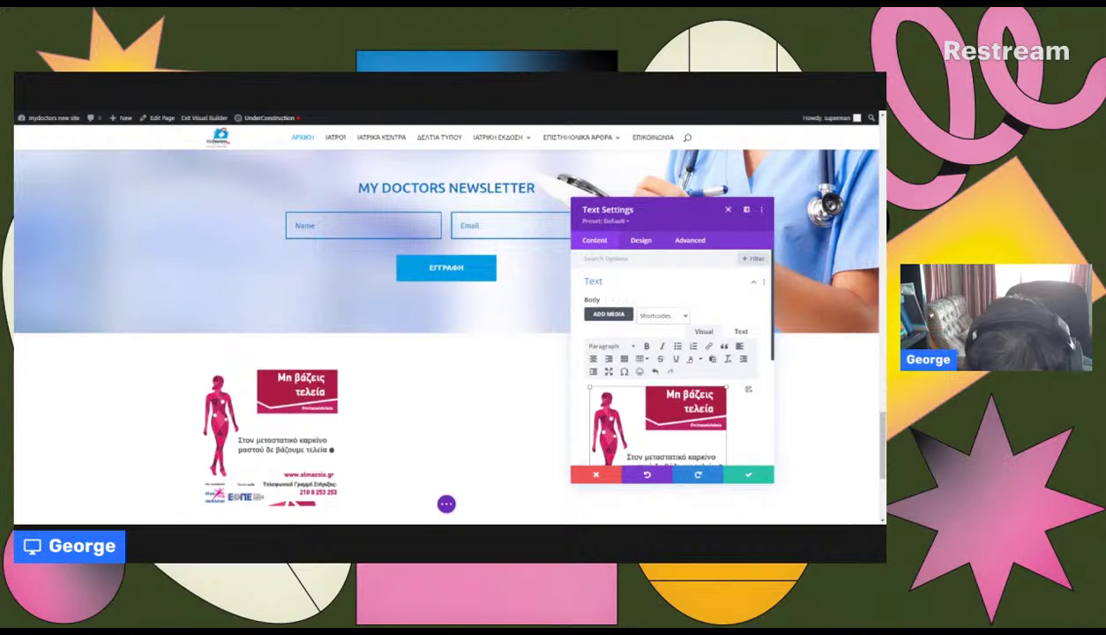
scroll(672, 353, down, 2)
scroll(673, 352, up, 2)
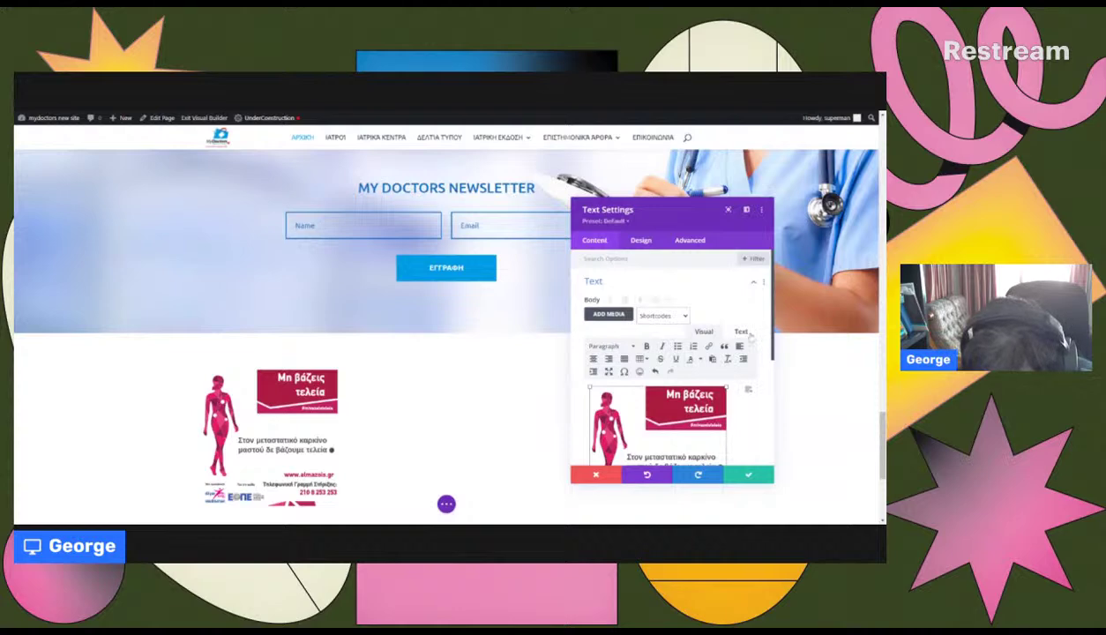
click(748, 334)
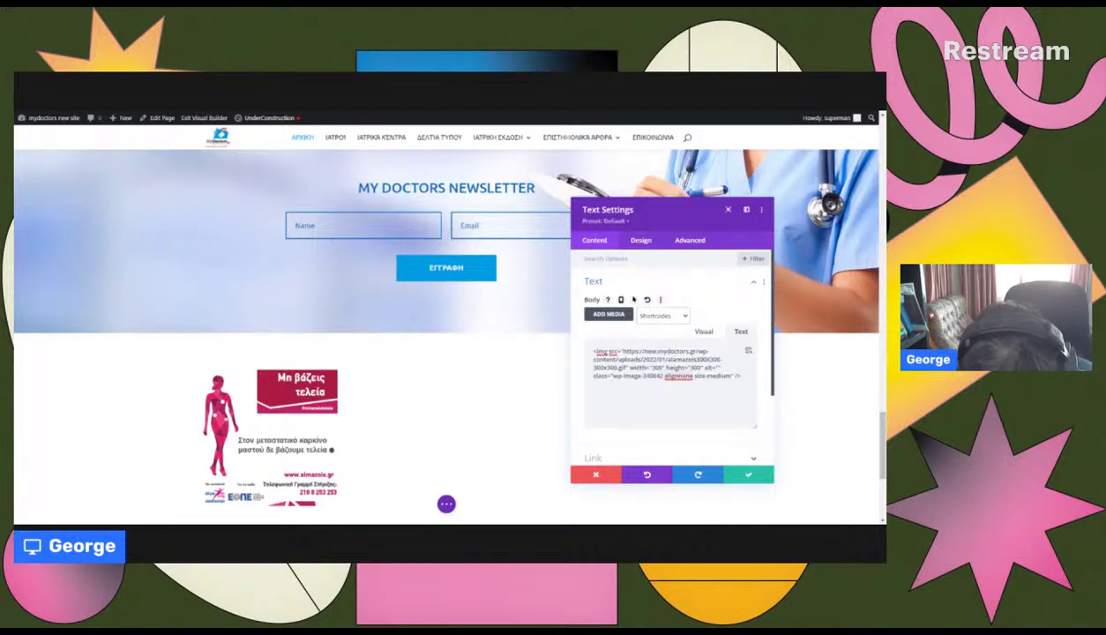
click(703, 331)
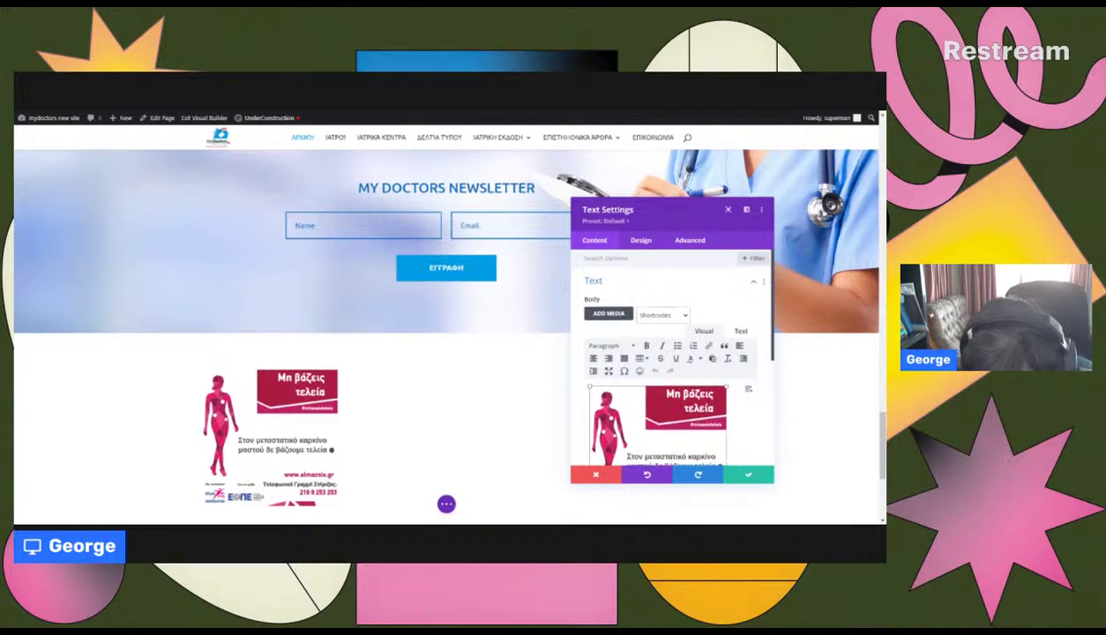
Change the image's size-medium class to size-full in the HTML
scroll(670, 371, down, 3)
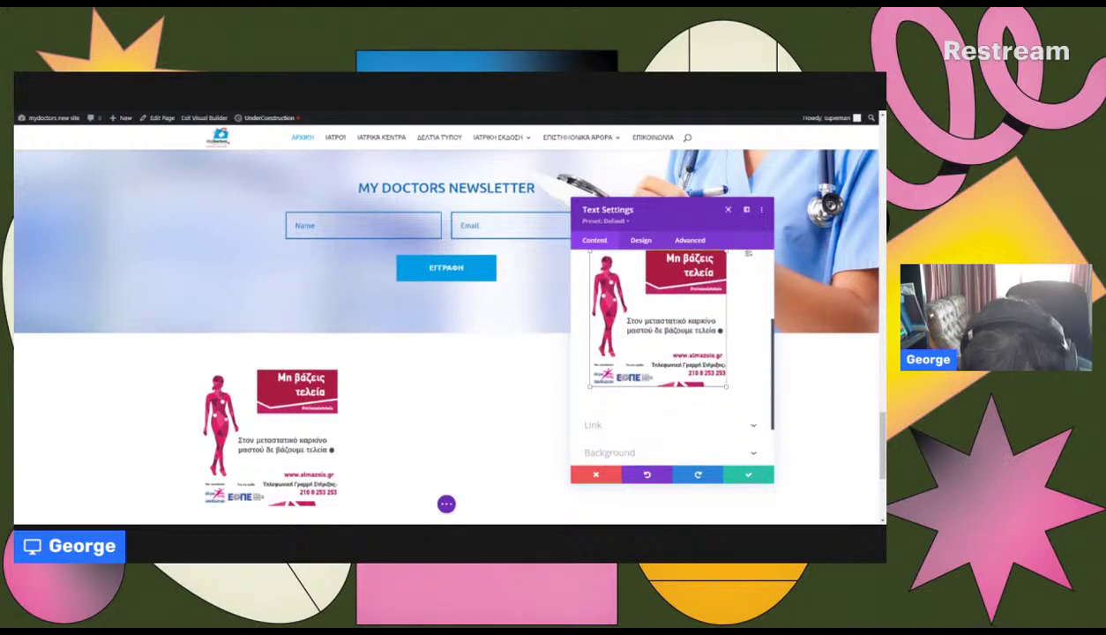
scroll(670, 353, up, 2)
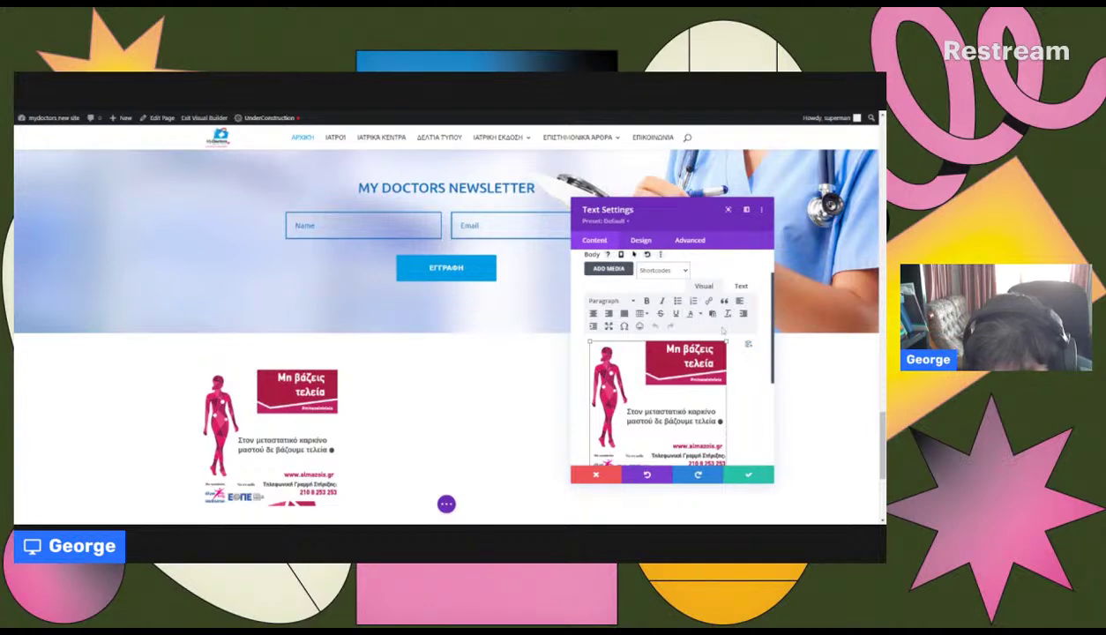
click(741, 287)
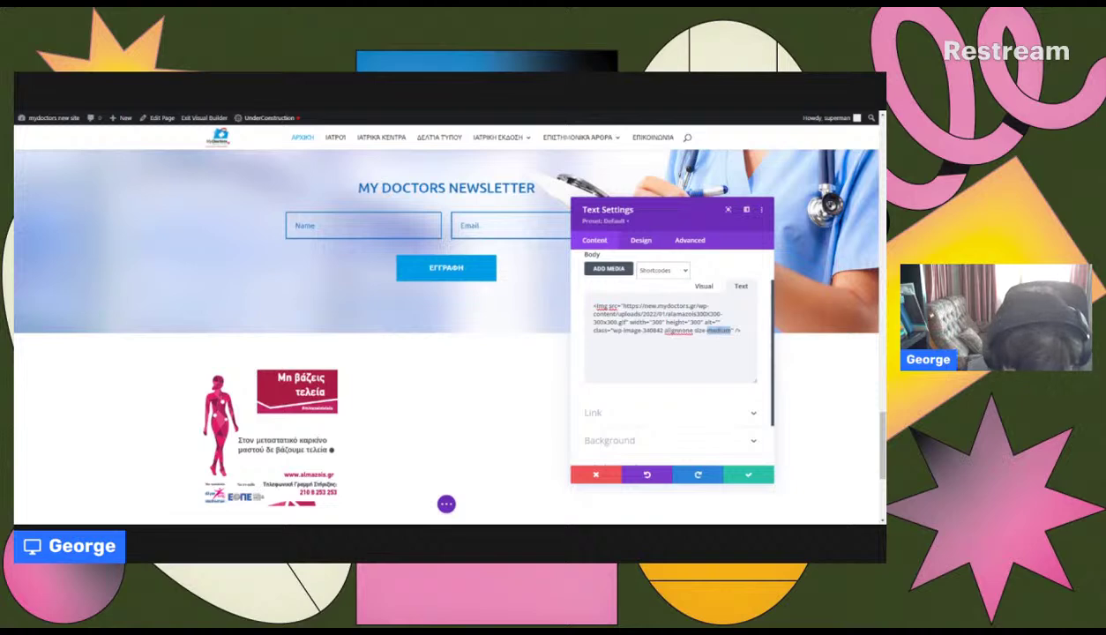
text(full)
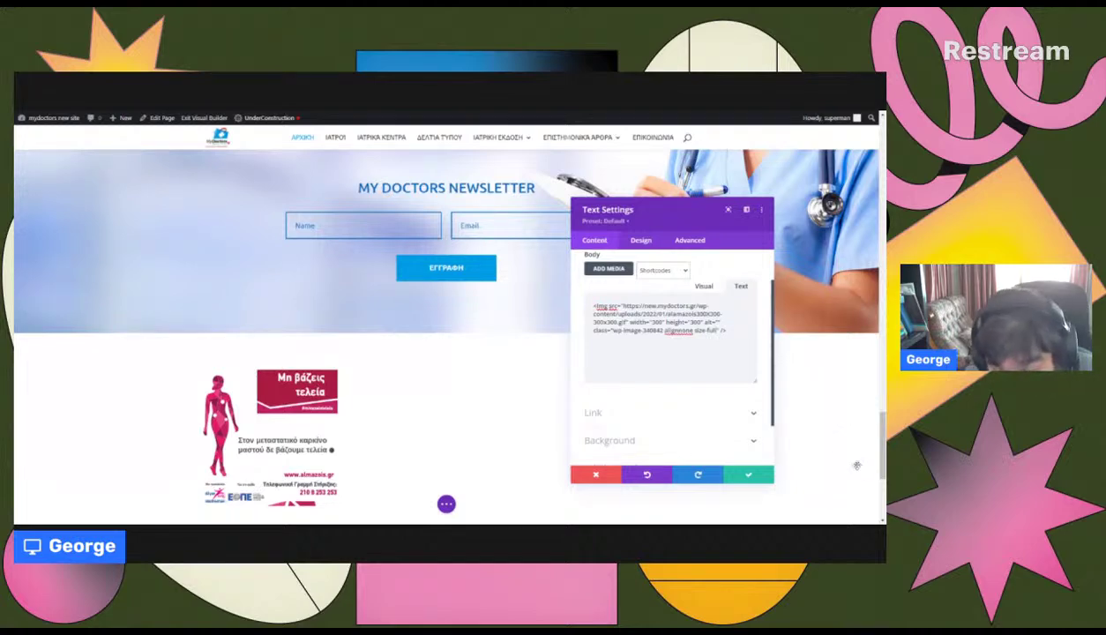
click(697, 288)
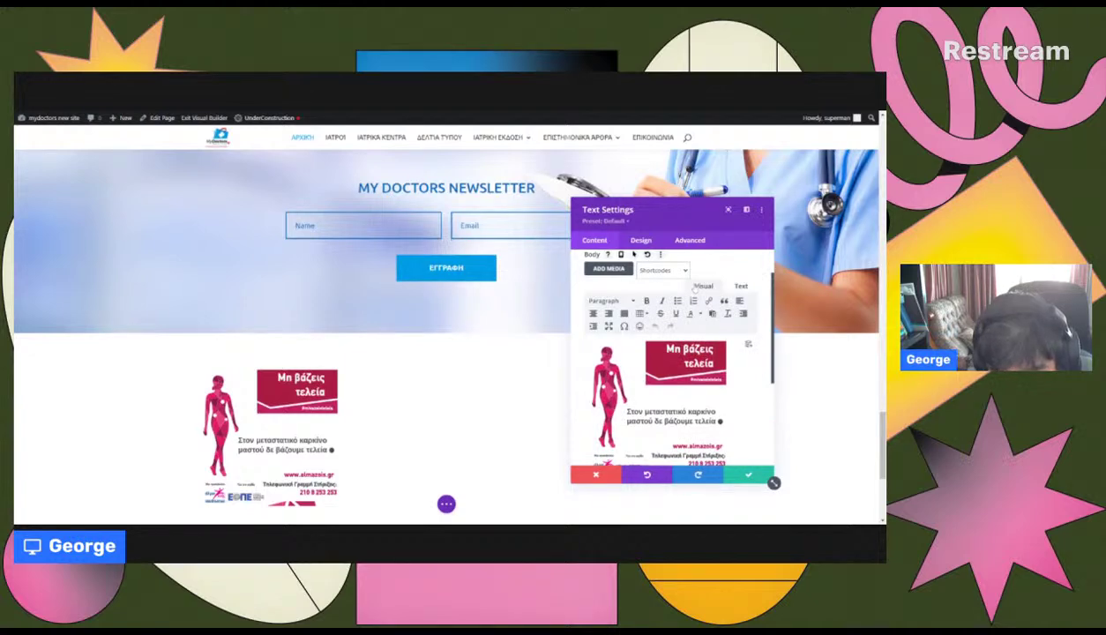
Check Advanced settings, then reopen the text module and delete the poster GIF from its body
scroll(695, 288, down, 2)
scroll(697, 282, down, 2)
scroll(702, 265, up, 5)
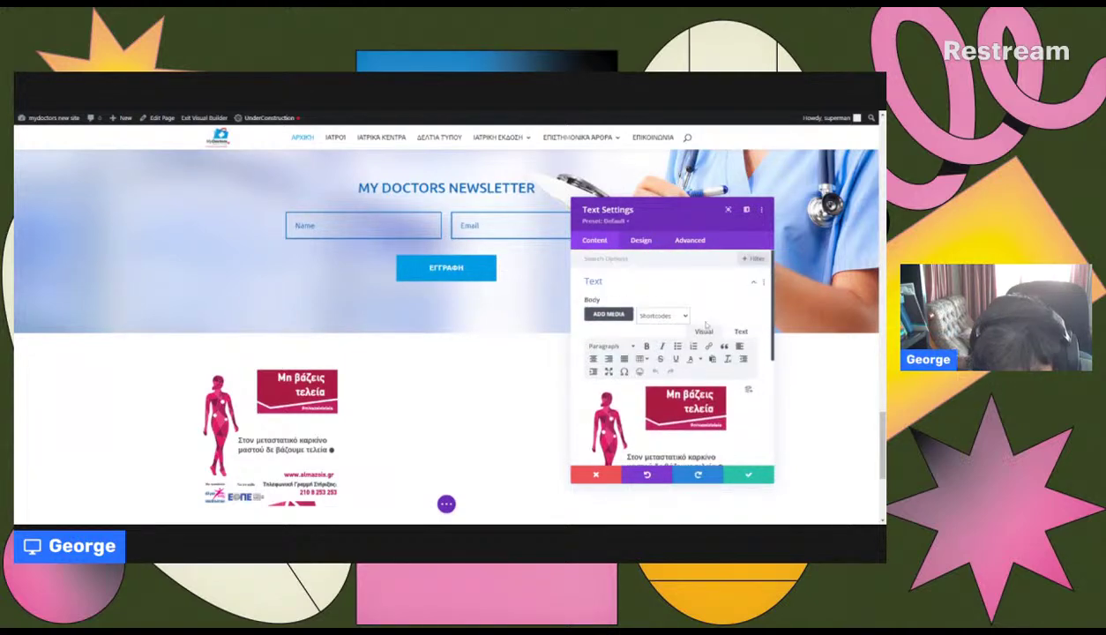
click(685, 240)
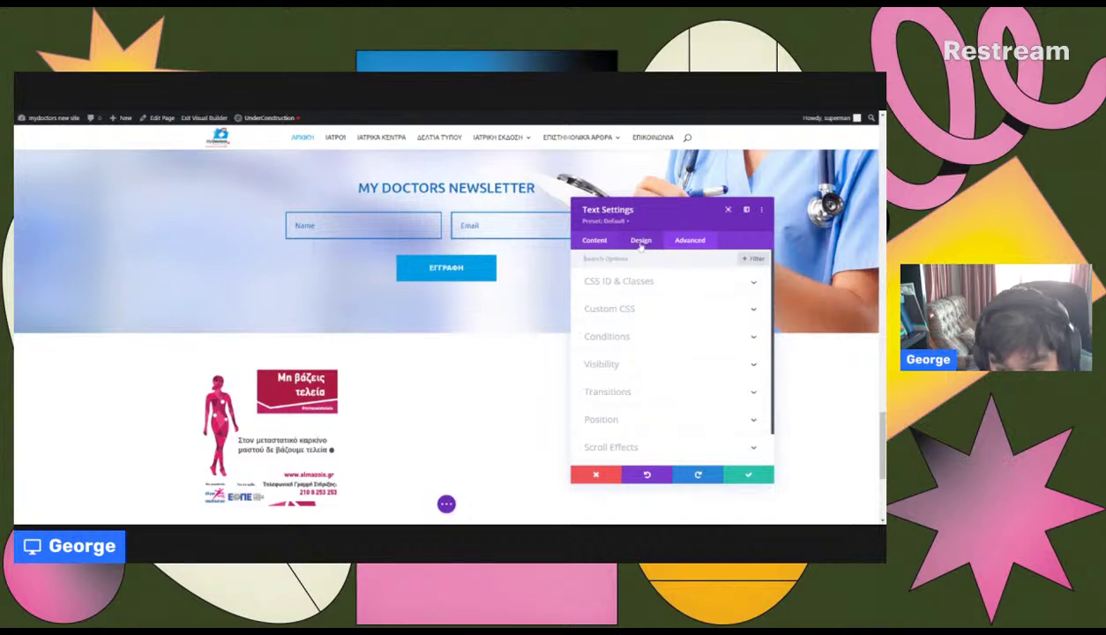
key(Escape)
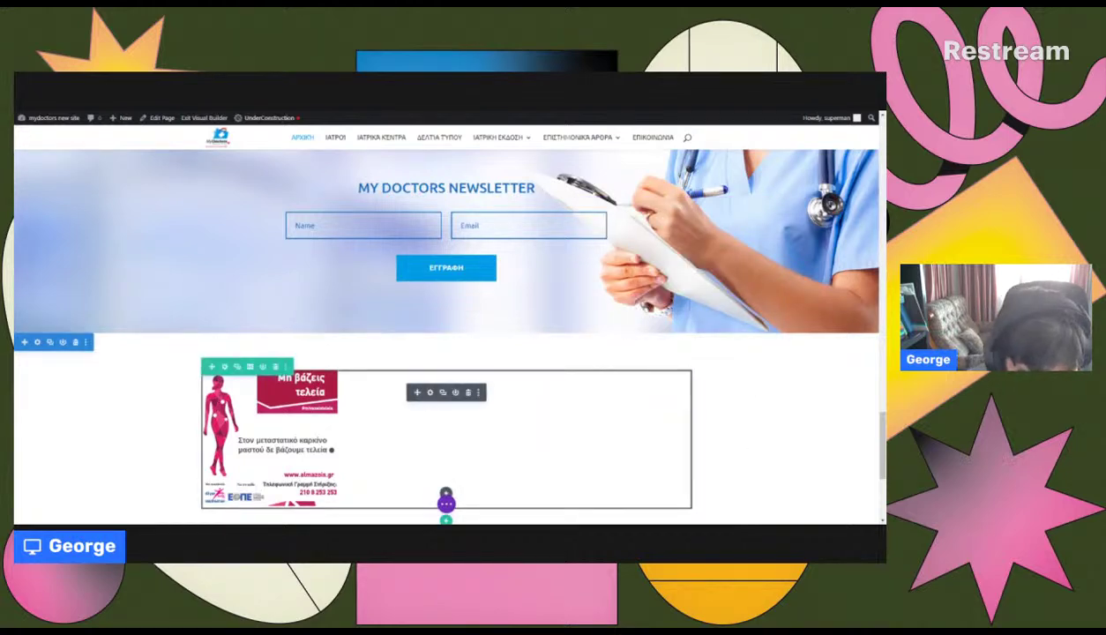
click(429, 391)
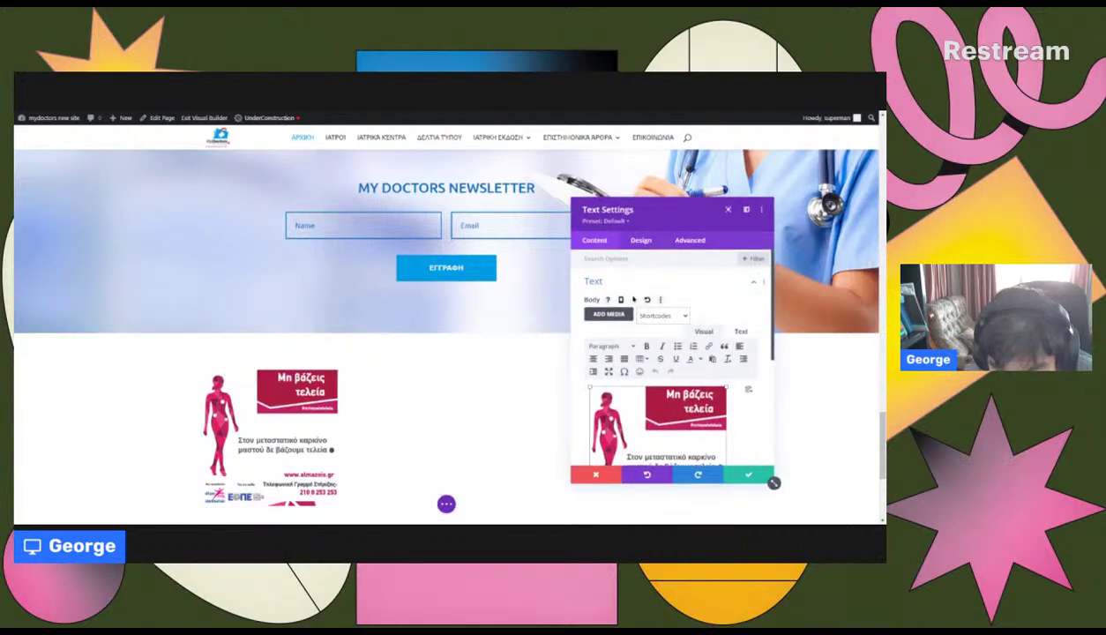
key(Delete)
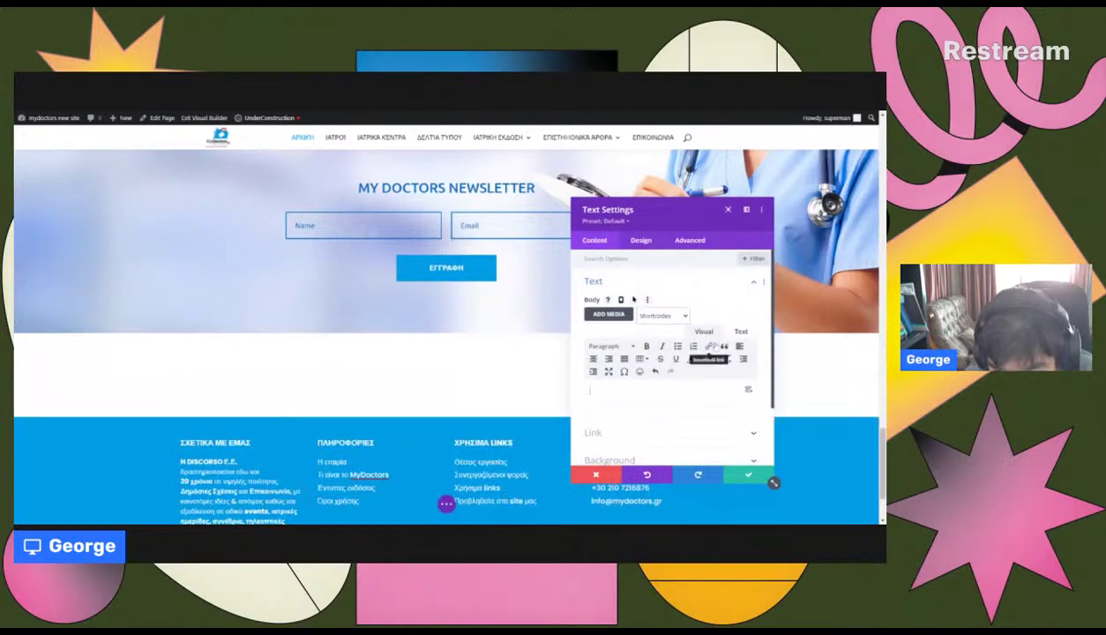
Search 'gif' and insert the pink poster at Full Size – 300 × 300 into the text module
click(613, 314)
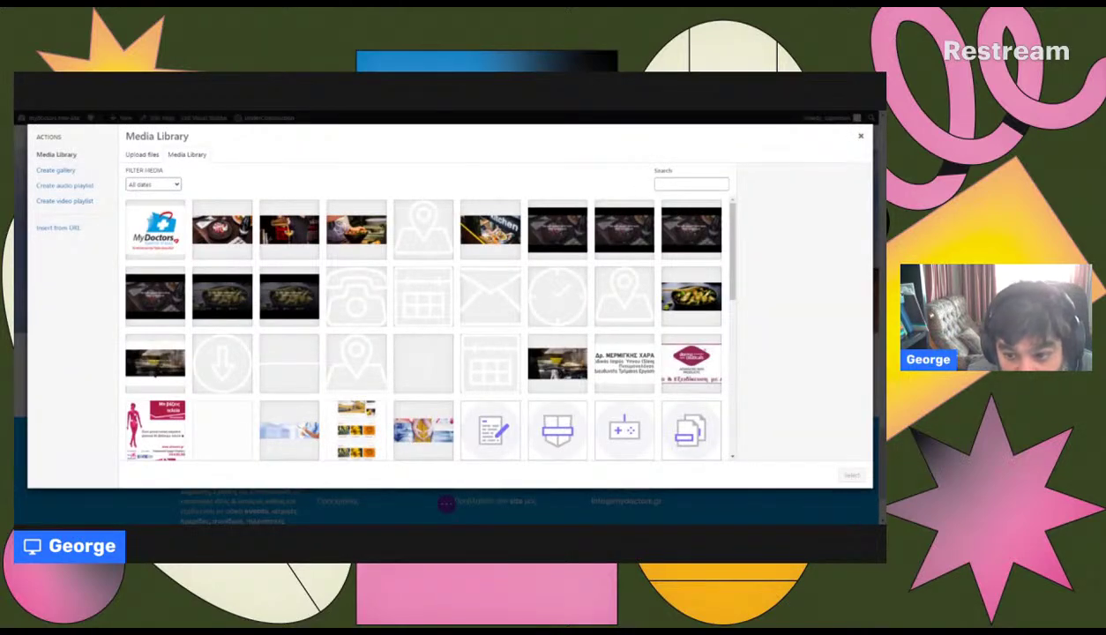
click(691, 184)
text(gif)
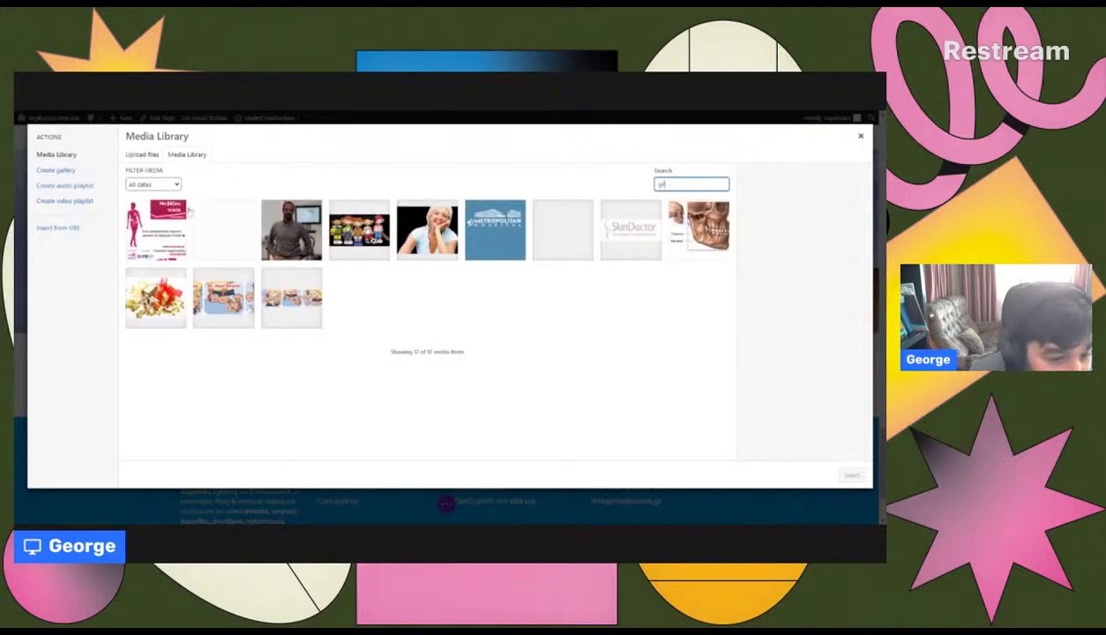
click(189, 210)
scroll(794, 291, down, 2)
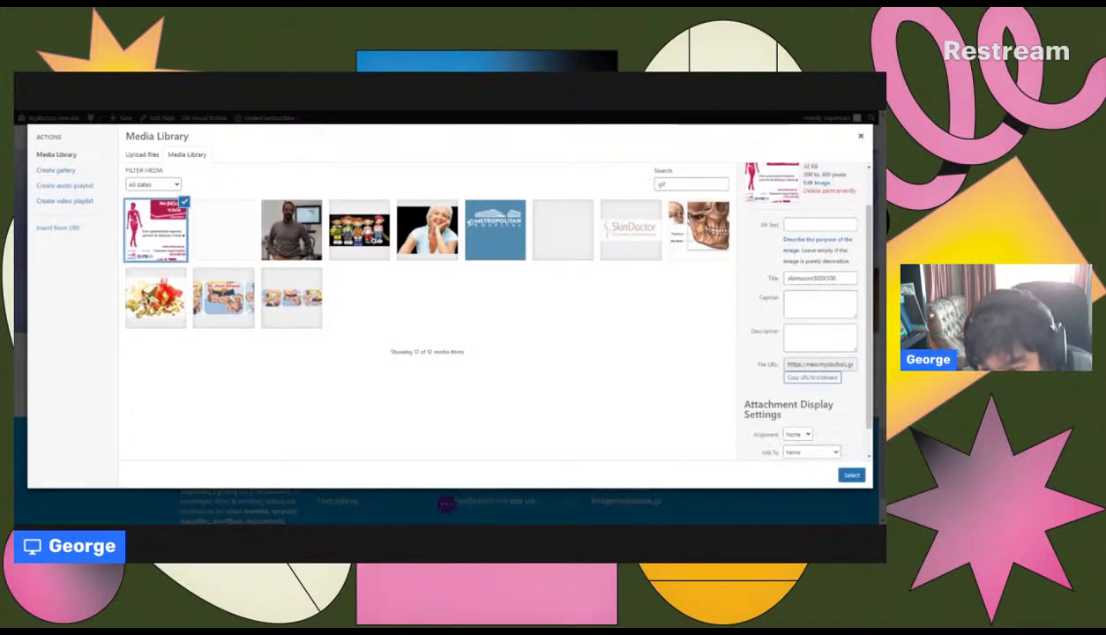
scroll(798, 388, down, 1)
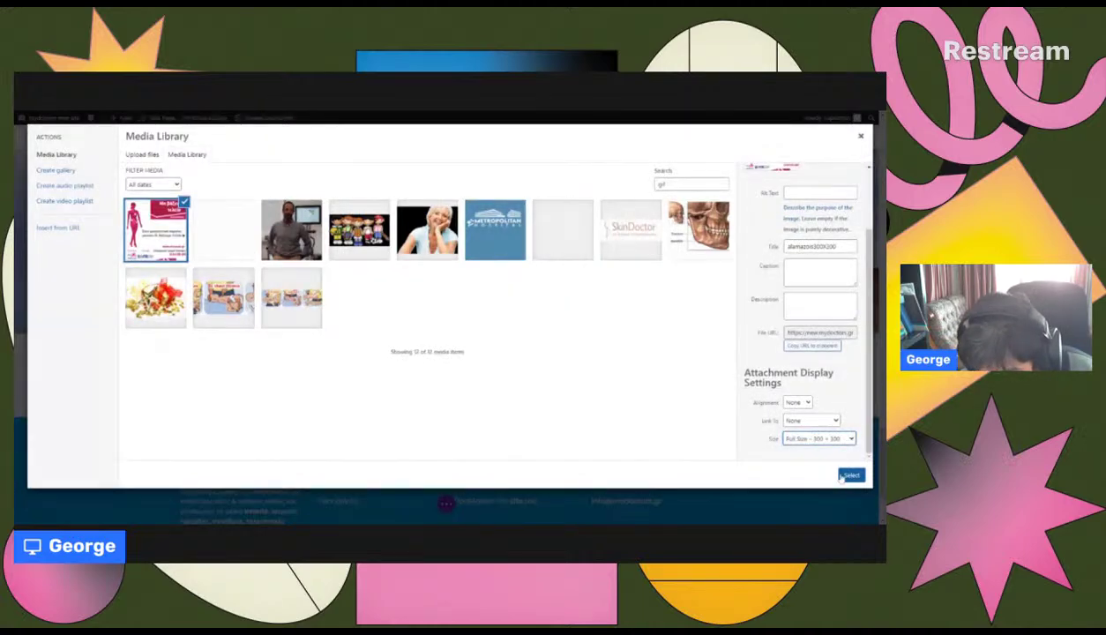
click(851, 476)
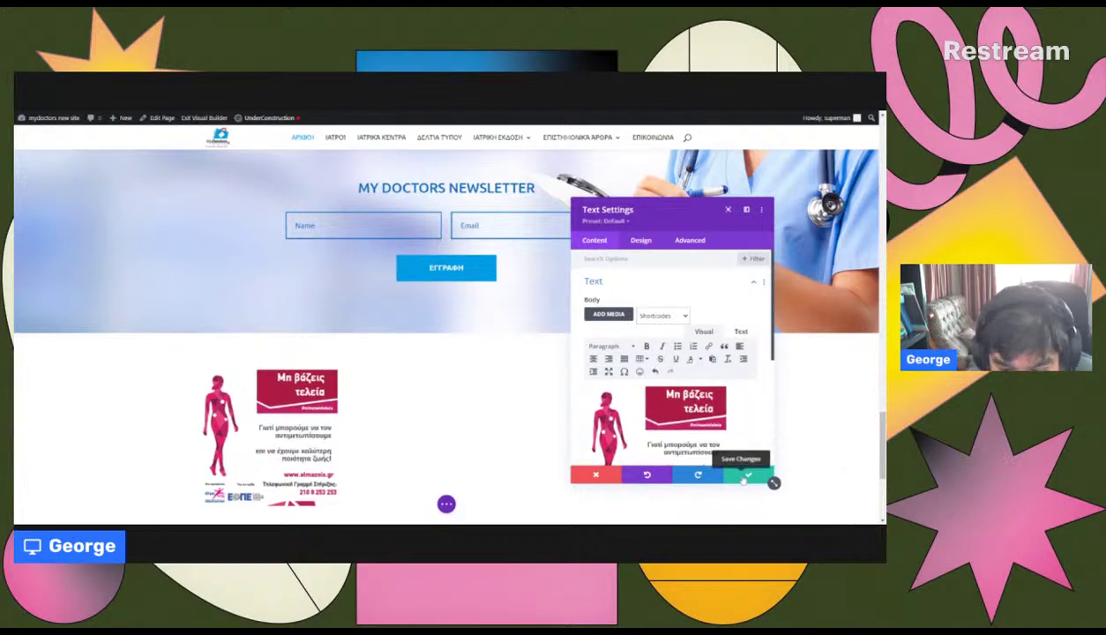
Save the text module, exit the Visual Builder and dismiss the Unsaved Changes warning
click(746, 477)
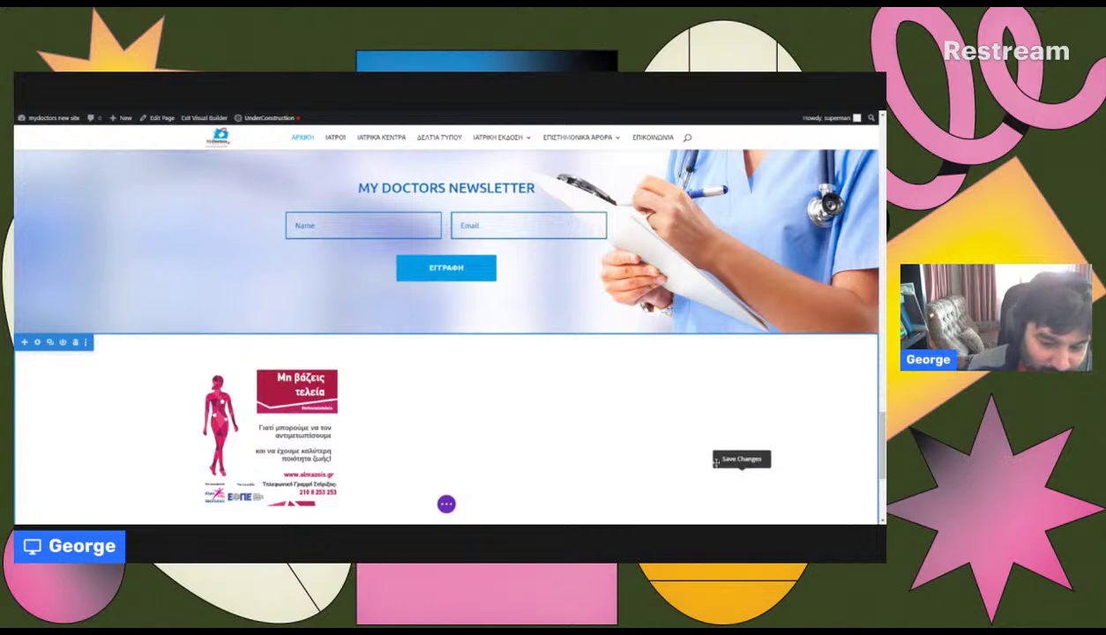
mouse_move(265, 424)
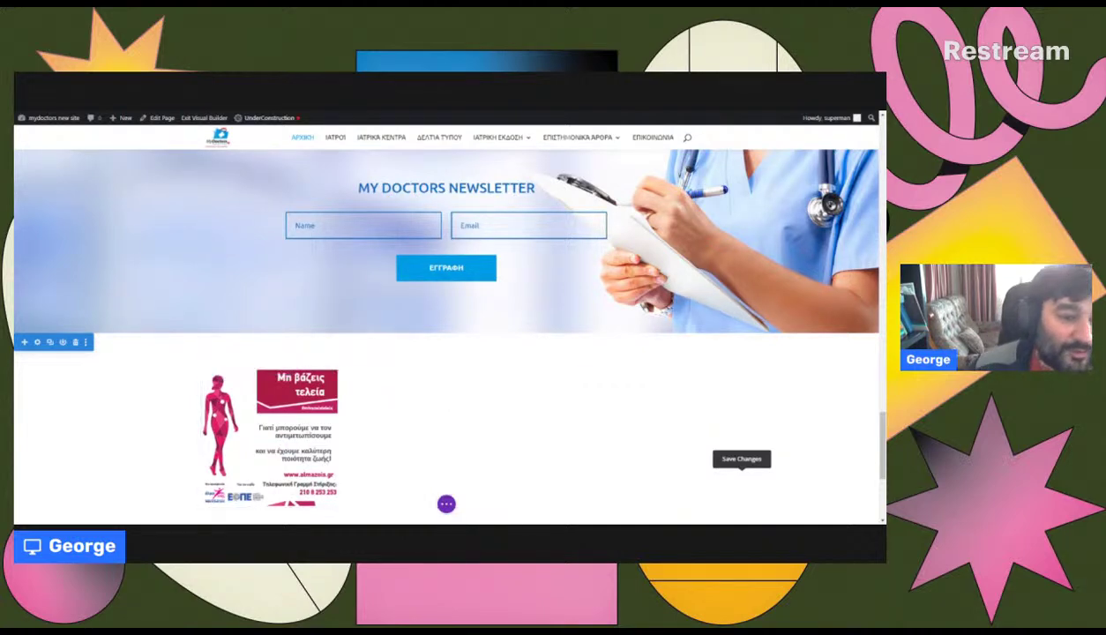
click(204, 117)
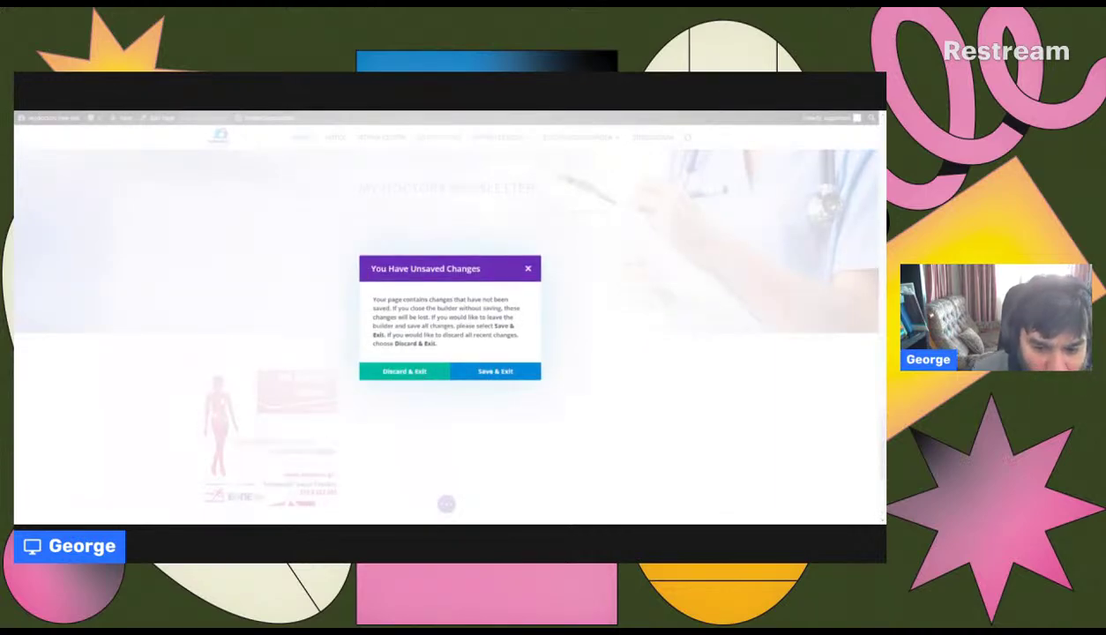
click(404, 372)
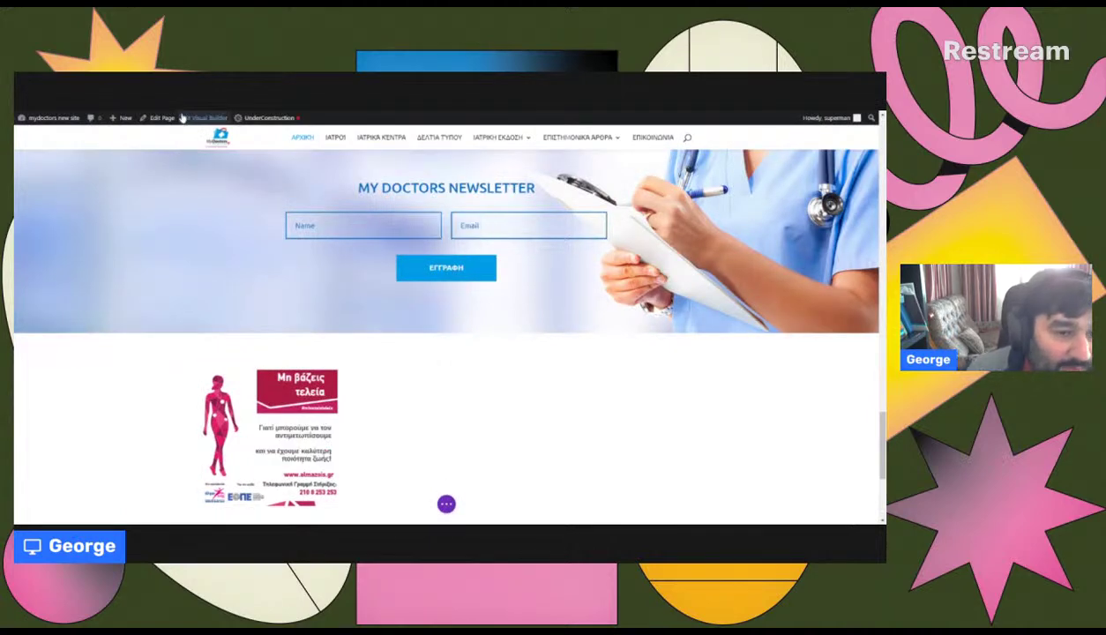